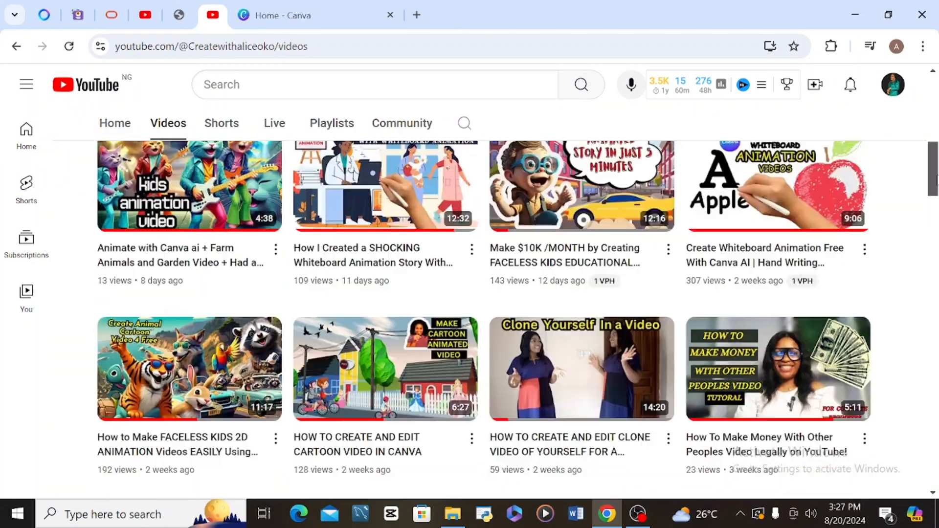
- Look through the list of videos uploaded to the YouTube channel
scroll(484, 318, "down", 12)
scroll(484, 317, "down", 12)
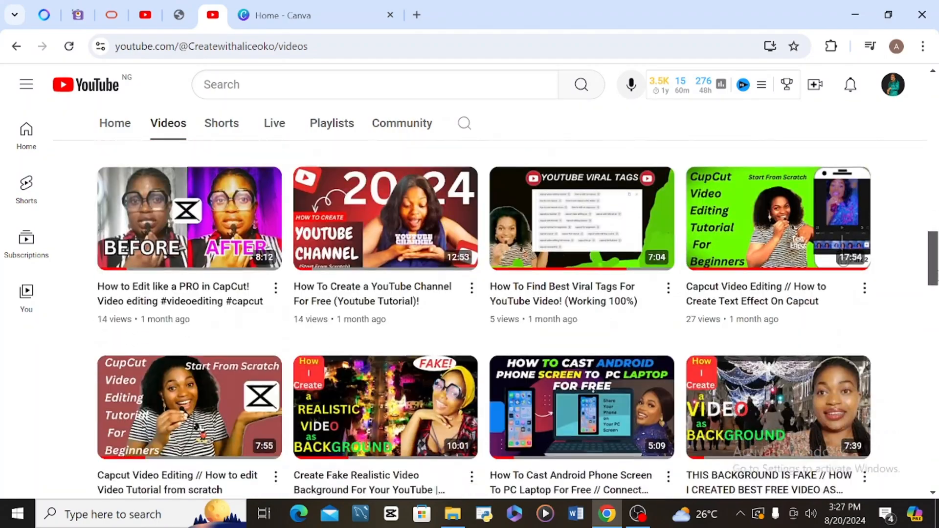
scroll(148, 391, "down", 10)
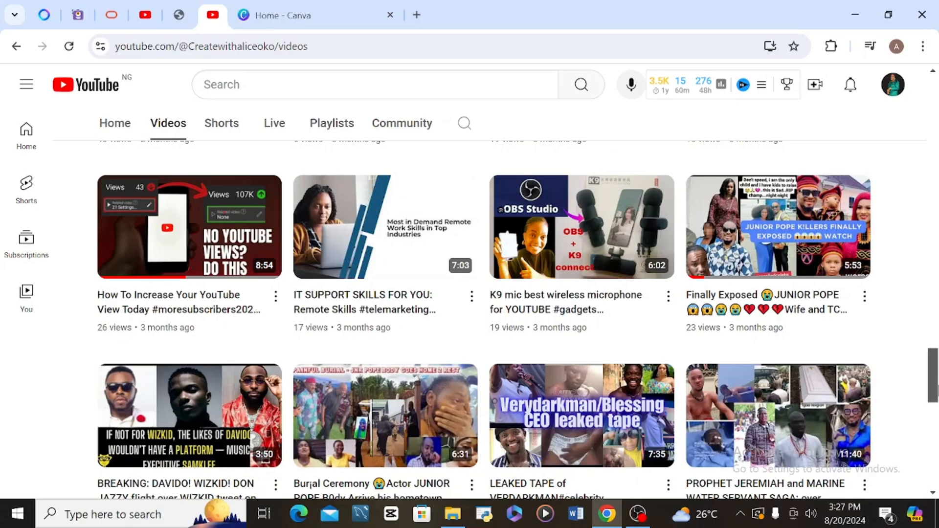
left_click_drag(937, 385, 912, 458)
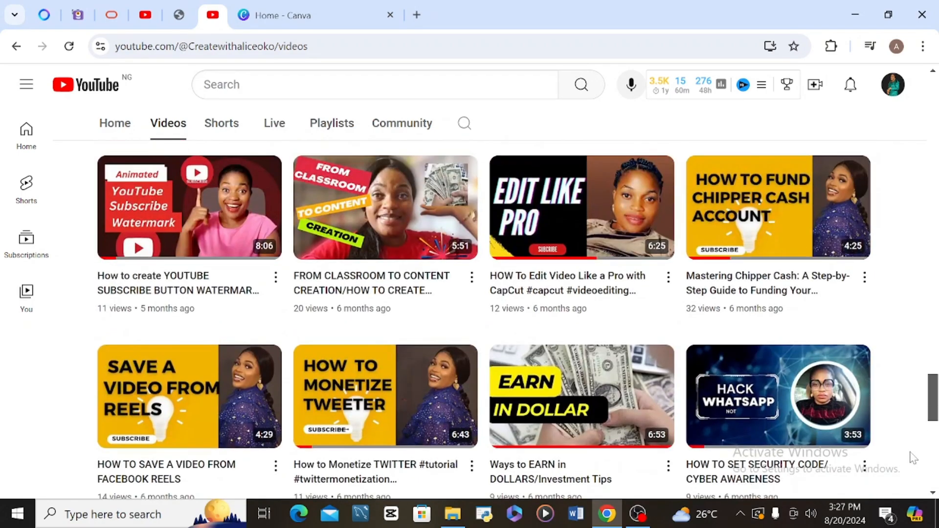
- Switch to Canva and create a blank video design
left_click(268, 16)
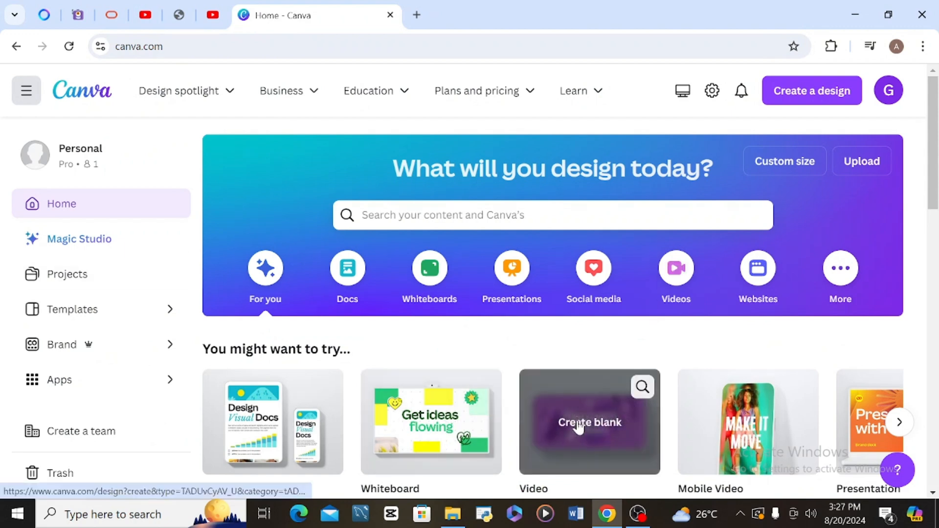
left_click(579, 424)
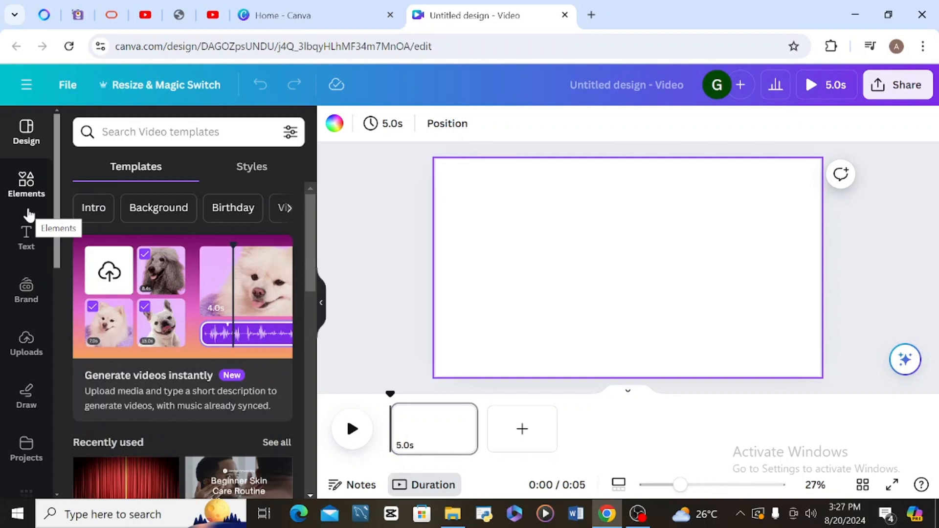
- Upload the photo of the woman in the blue top from the Camera Roll folder and place it on the page
left_click(25, 346)
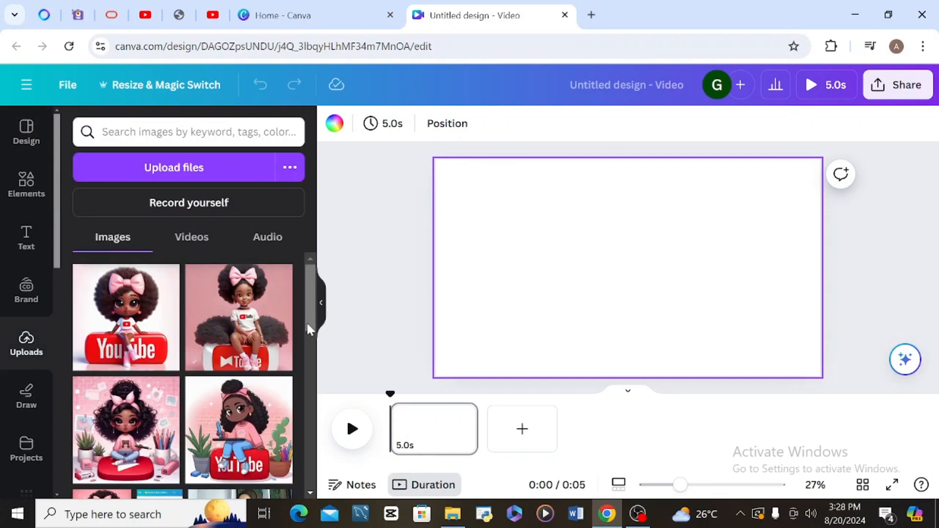
scroll(305, 322, "down", 4)
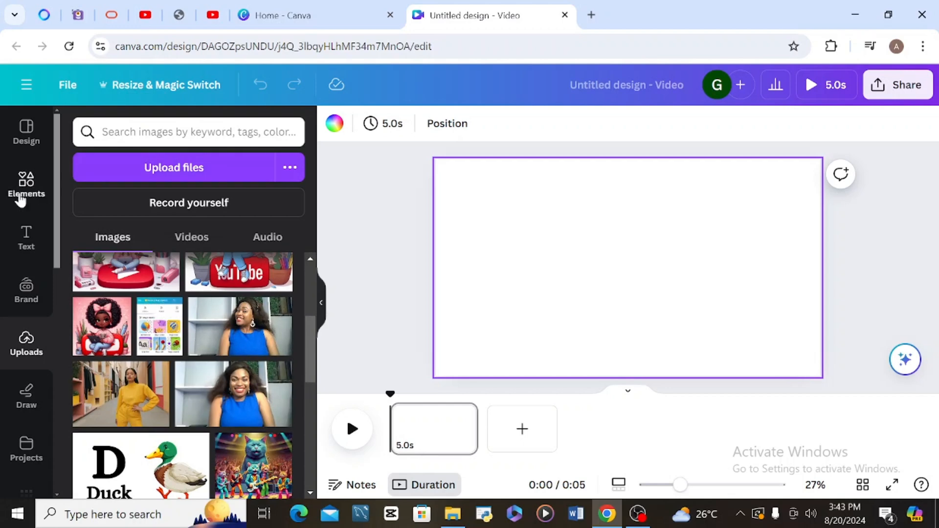
left_click(20, 198)
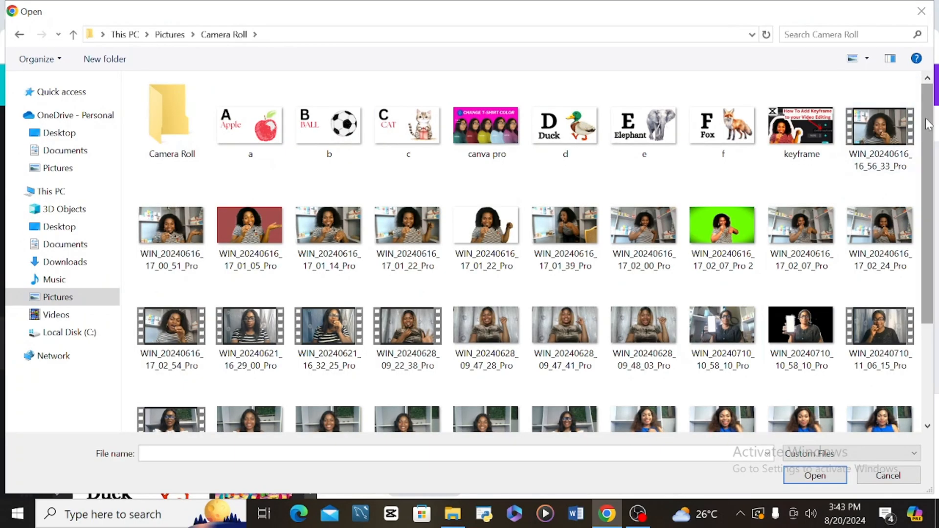
scroll(927, 123, "down", 3)
left_click(801, 293)
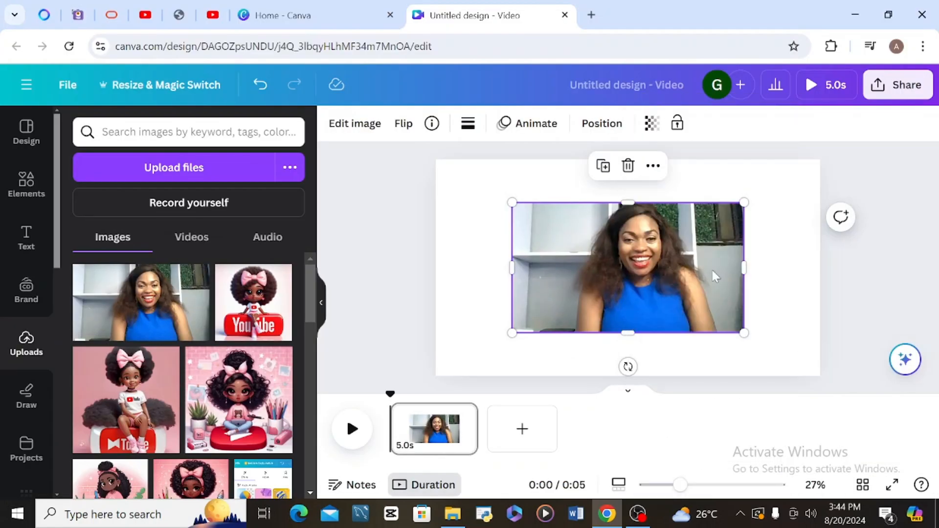
left_click(360, 194)
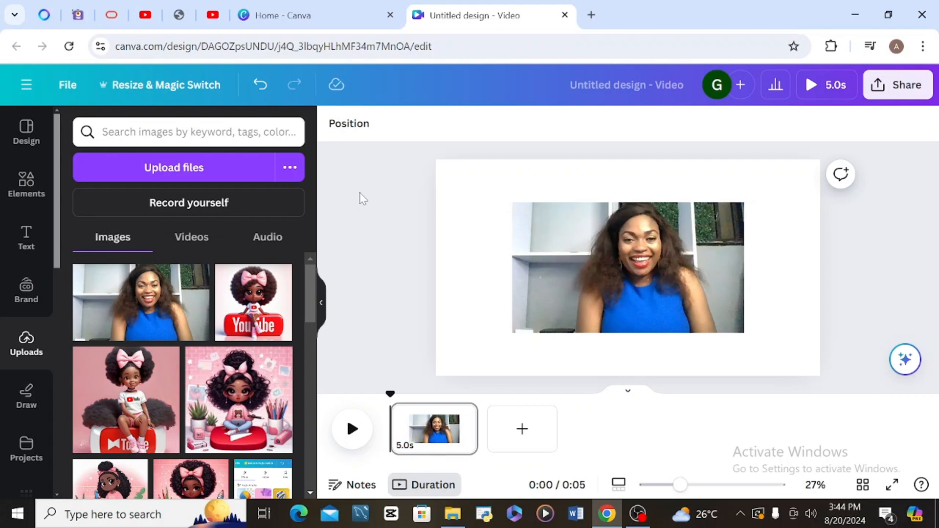
- Remove the placed photo's background with BG Remover, and undo the removal
left_click(561, 245)
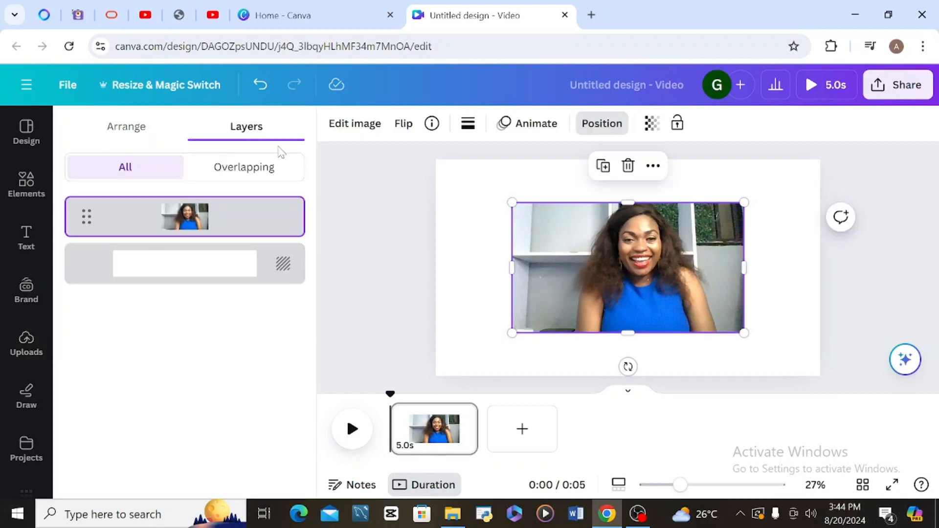
left_click(356, 131)
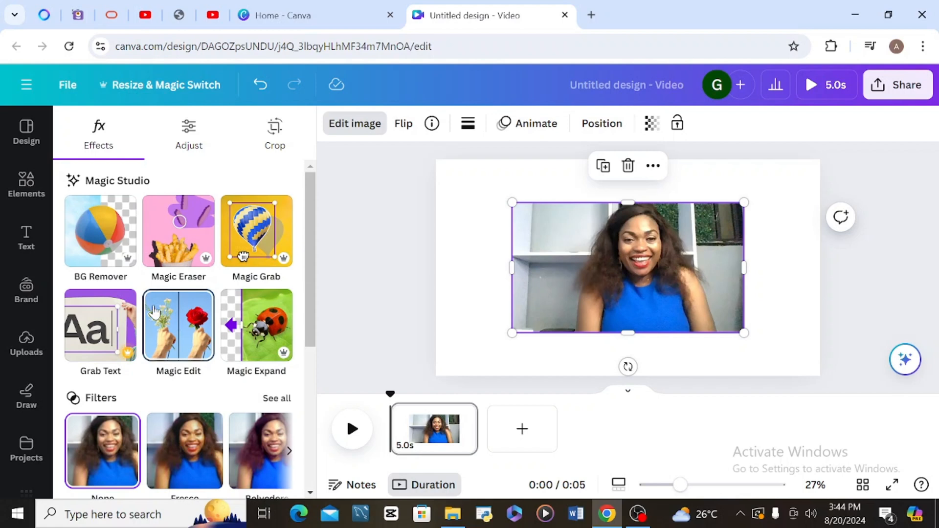
left_click(122, 263)
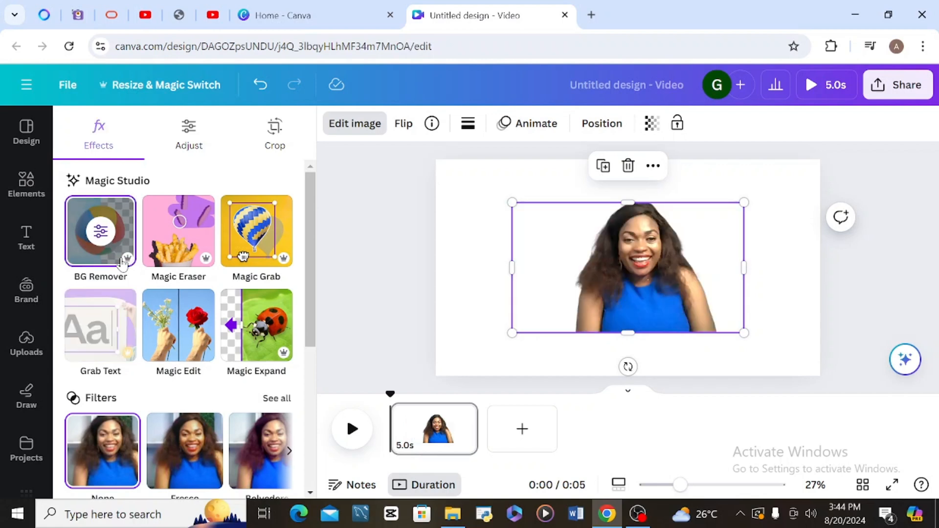
left_click(776, 244)
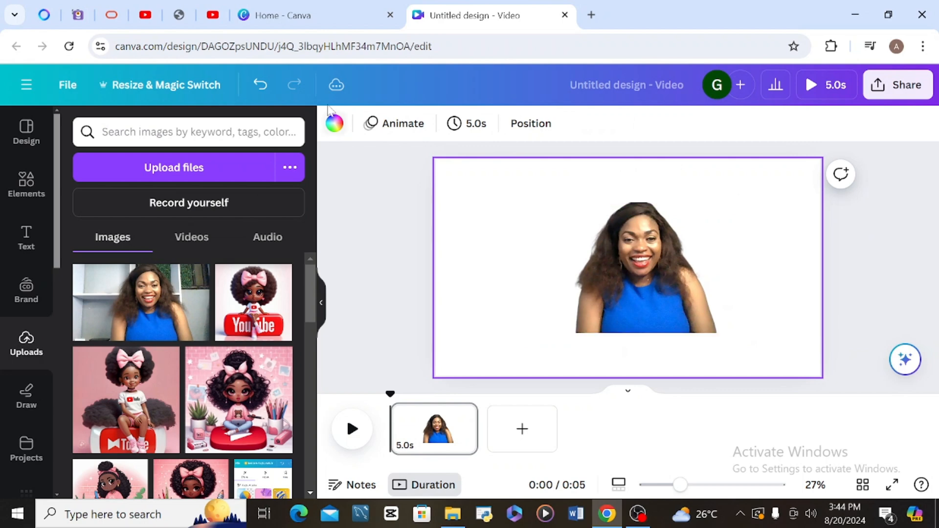
left_click(259, 84)
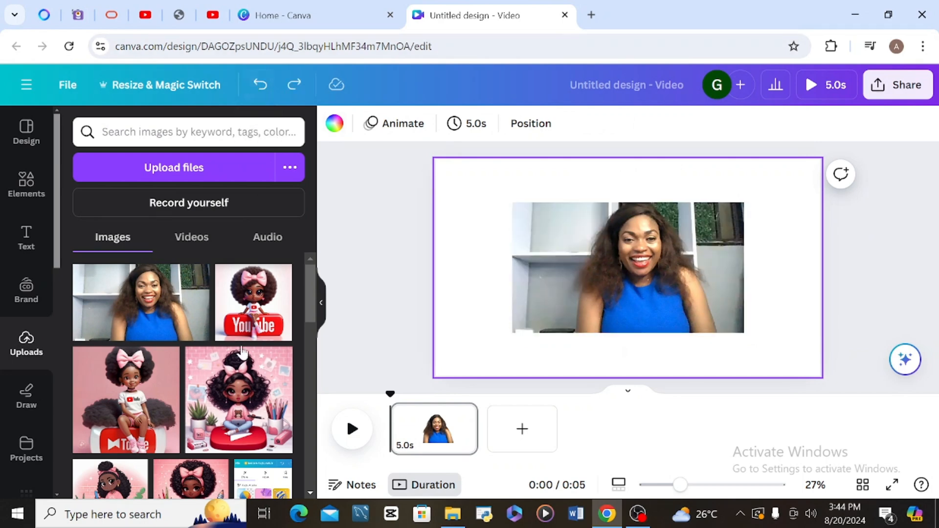
- Mark the woman's blue top for removal with the Magic Eraser brush at size 20
left_click(28, 189)
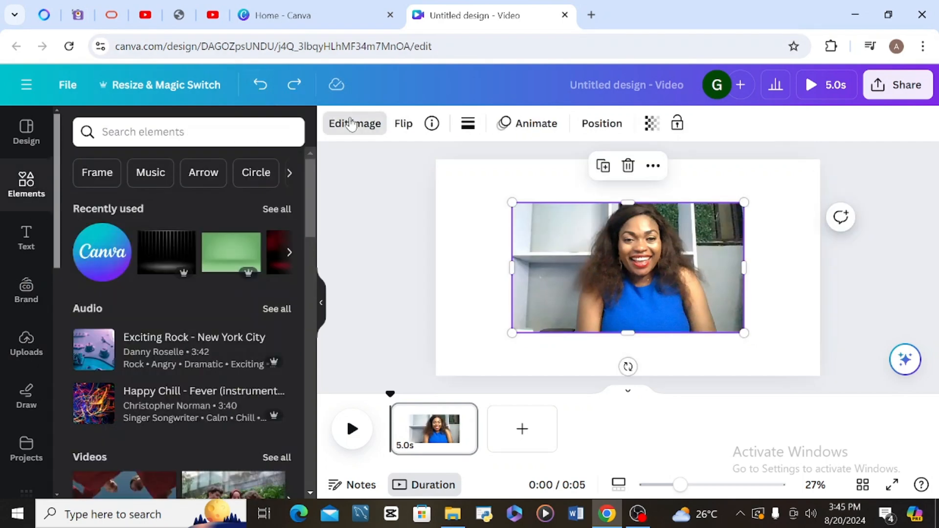
left_click(350, 123)
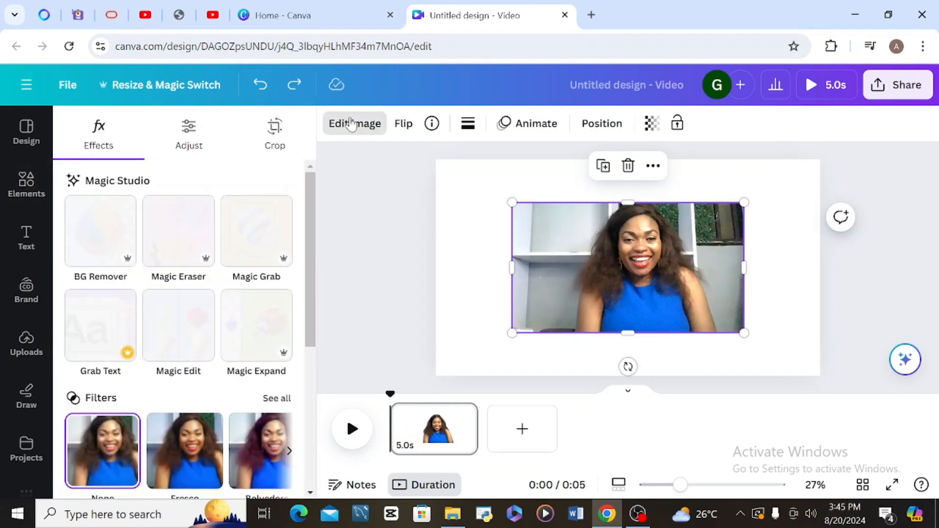
left_click(175, 257)
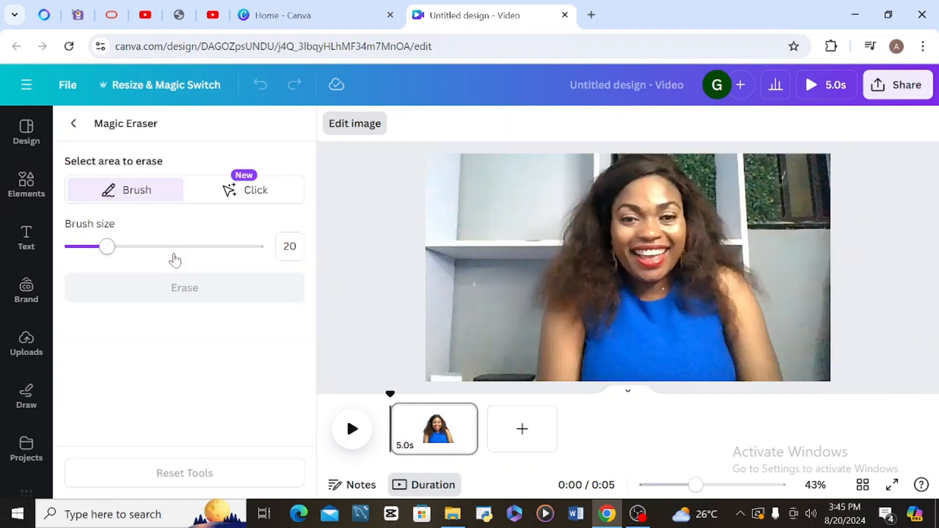
left_click(728, 284)
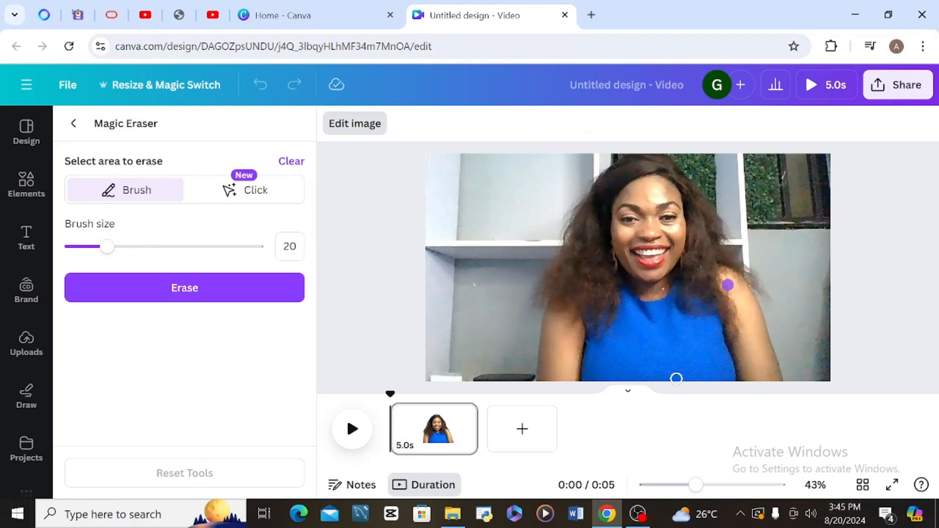
mouse_move(644, 337)
left_mouse_down()
mouse_move(590, 354)
mouse_move(590, 342)
mouse_move(588, 358)
mouse_move(615, 336)
mouse_move(634, 302)
mouse_move(627, 295)
mouse_move(627, 314)
mouse_move(677, 290)
mouse_move(645, 332)
mouse_move(679, 306)
mouse_move(657, 337)
mouse_move(582, 381)
mouse_move(640, 381)
left_mouse_up()
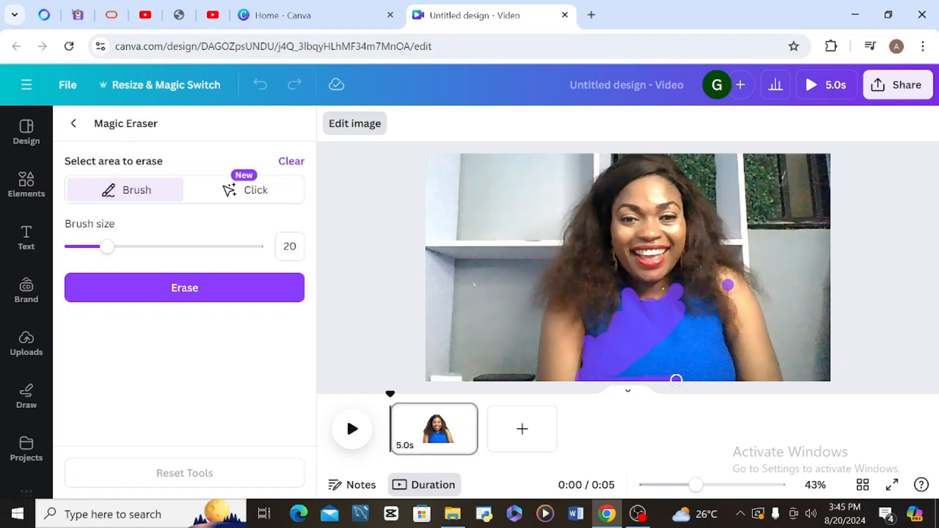
mouse_move(736, 377)
left_mouse_down()
mouse_move(714, 325)
mouse_move(691, 319)
mouse_move(676, 299)
mouse_move(673, 330)
mouse_move(688, 323)
mouse_move(671, 348)
mouse_move(623, 375)
mouse_move(641, 352)
mouse_move(682, 333)
mouse_move(715, 337)
left_mouse_up()
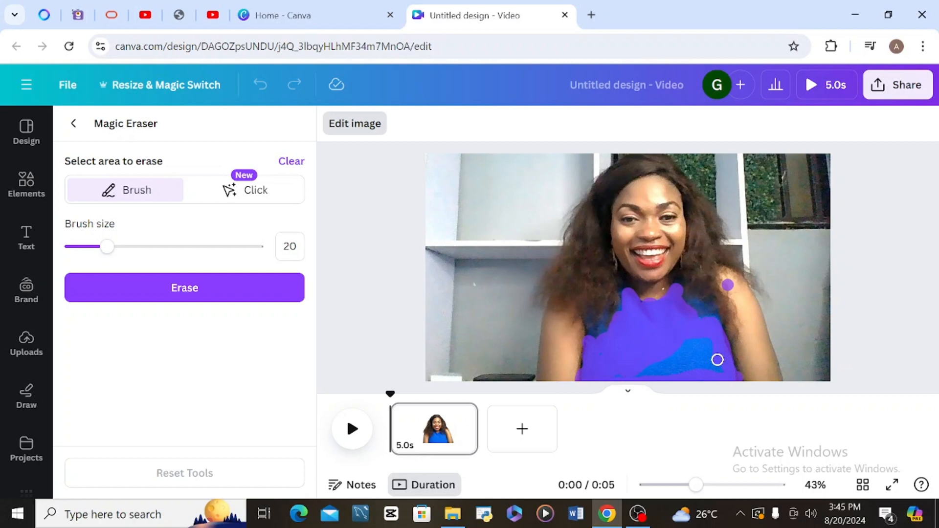
mouse_move(718, 371)
left_mouse_down()
mouse_move(706, 339)
mouse_move(699, 364)
mouse_move(714, 367)
mouse_move(694, 334)
mouse_move(690, 375)
mouse_move(671, 352)
mouse_move(682, 321)
mouse_move(682, 365)
left_mouse_up()
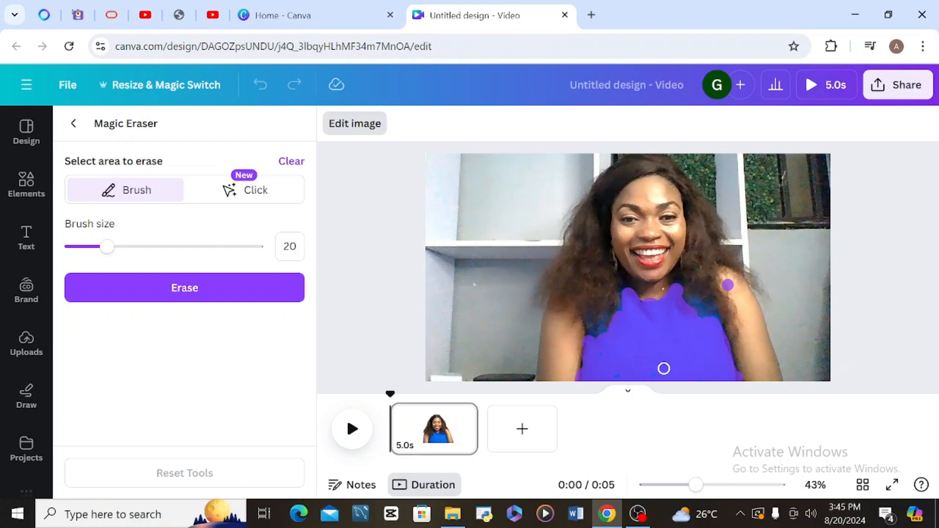
mouse_move(615, 361)
left_mouse_down()
mouse_move(609, 316)
mouse_move(641, 305)
mouse_move(646, 322)
mouse_move(624, 334)
mouse_move(591, 331)
left_mouse_up()
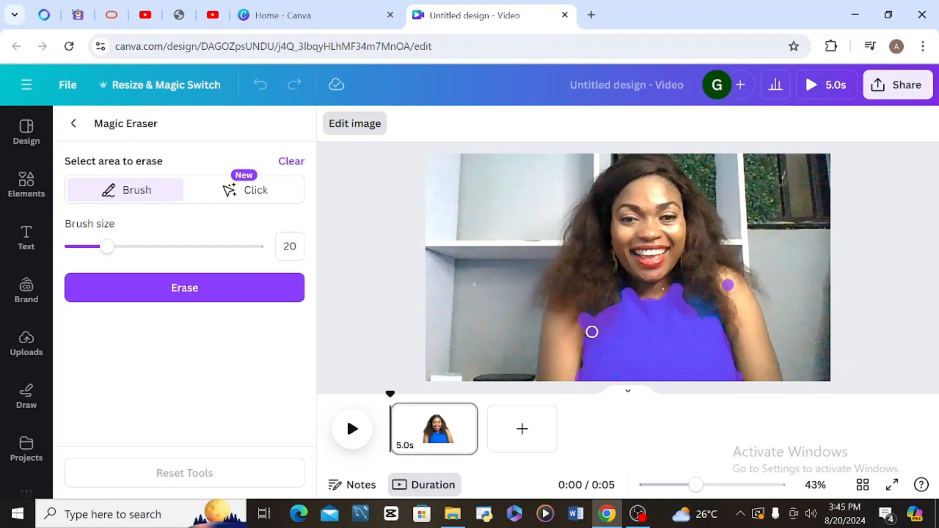
mouse_move(677, 318)
left_mouse_down()
mouse_move(694, 282)
mouse_move(700, 321)
left_mouse_up()
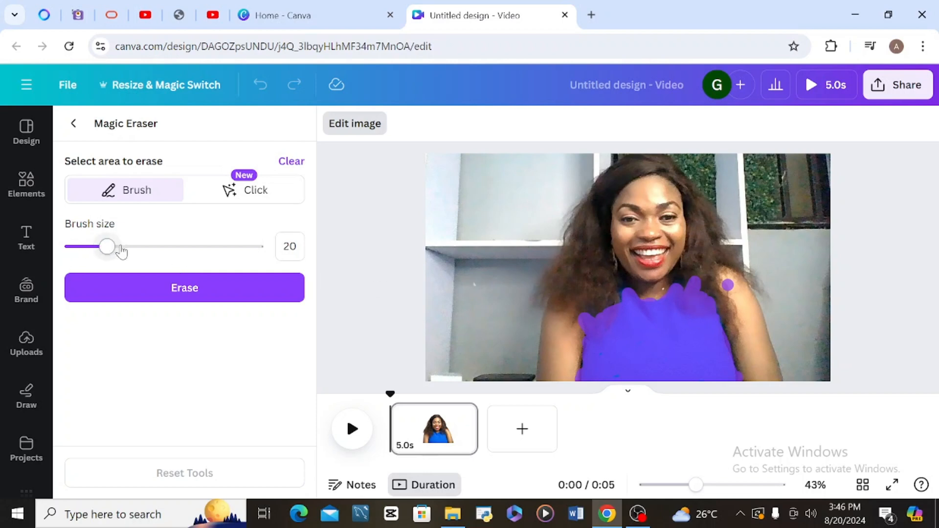
- Set the Magic Eraser brush size to 24 and erase the marked area of the blue top
left_click_drag(118, 247, 131, 246)
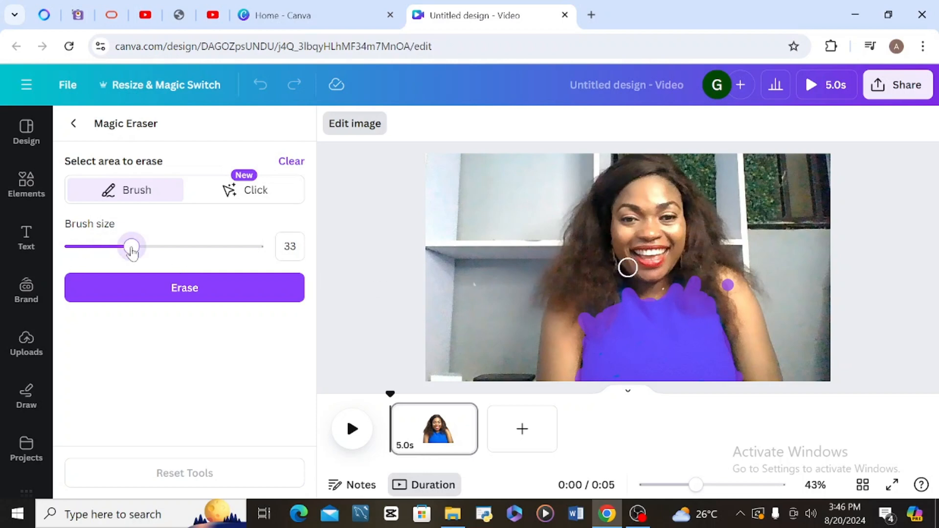
left_click(193, 245)
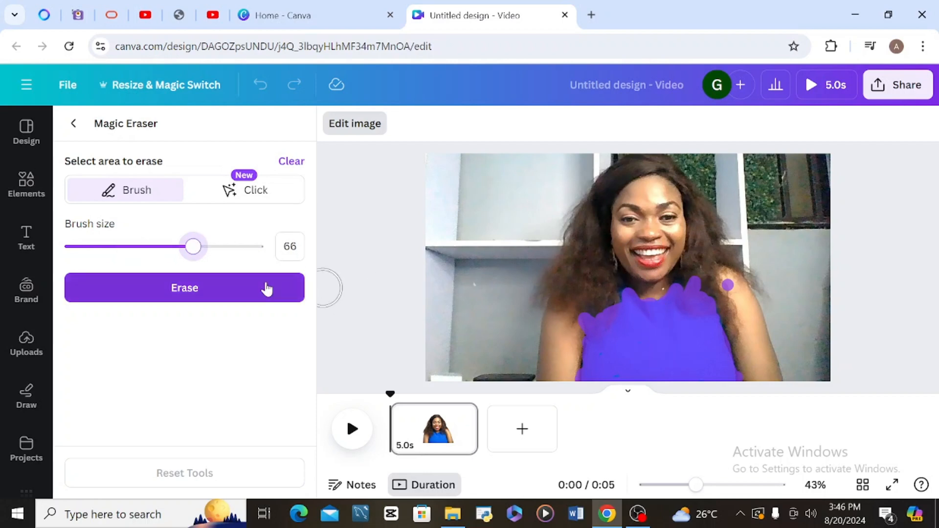
left_click(115, 247)
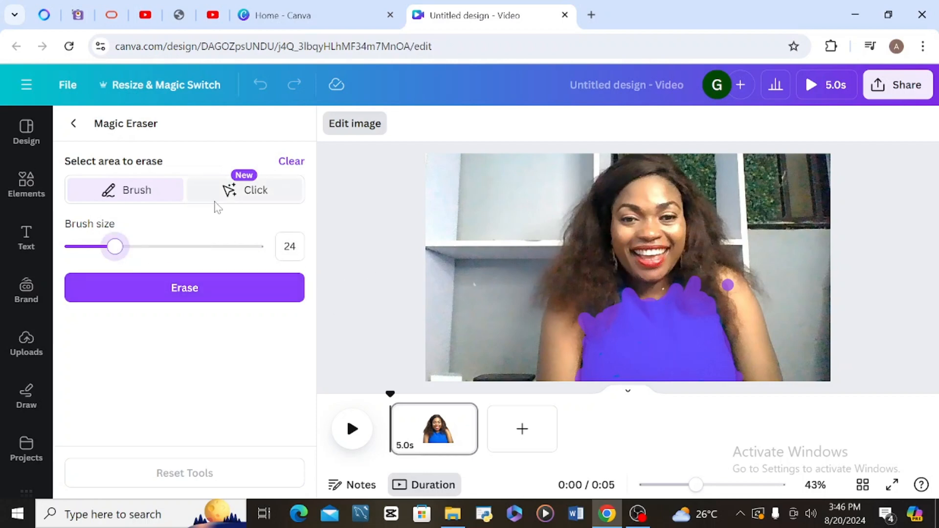
left_click(185, 290)
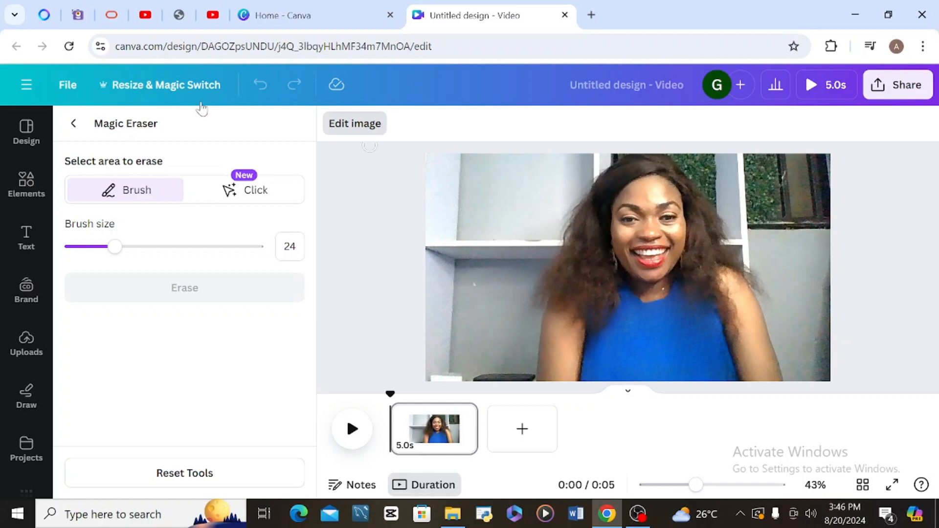
- Brush over the shelf edge and window beside the woman's head, erase the marked area, and leave Magic Eraser
left_click(246, 190)
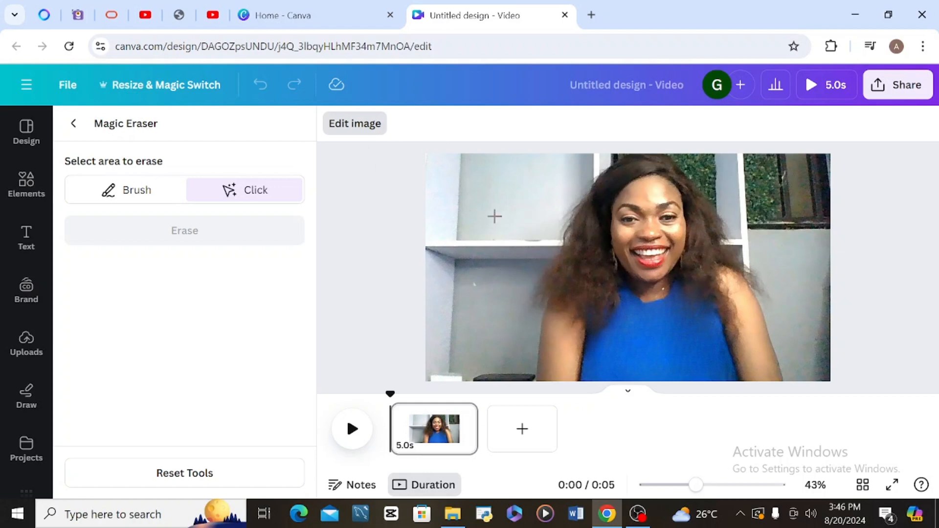
left_click(142, 188)
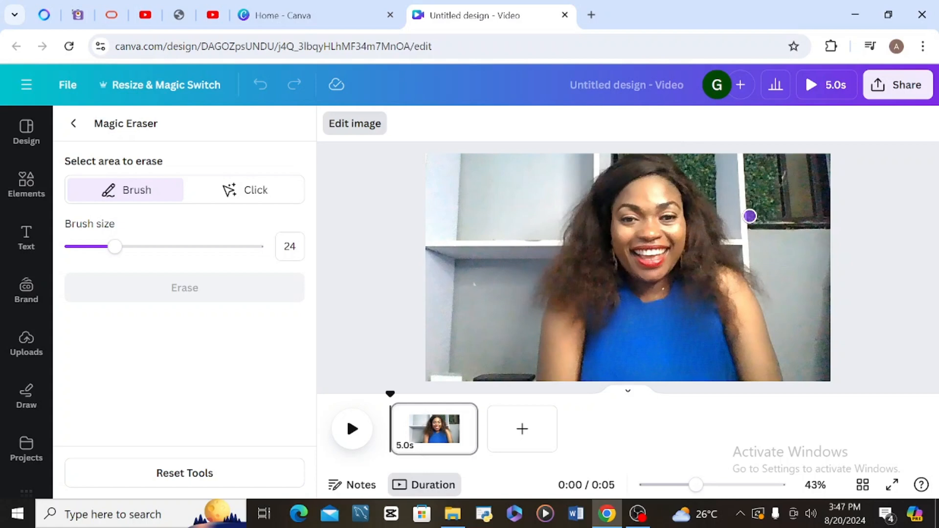
mouse_move(749, 216)
left_mouse_down()
mouse_move(756, 165)
mouse_move(745, 171)
mouse_move(774, 164)
mouse_move(754, 224)
mouse_move(772, 186)
mouse_move(770, 225)
mouse_move(771, 198)
left_mouse_up()
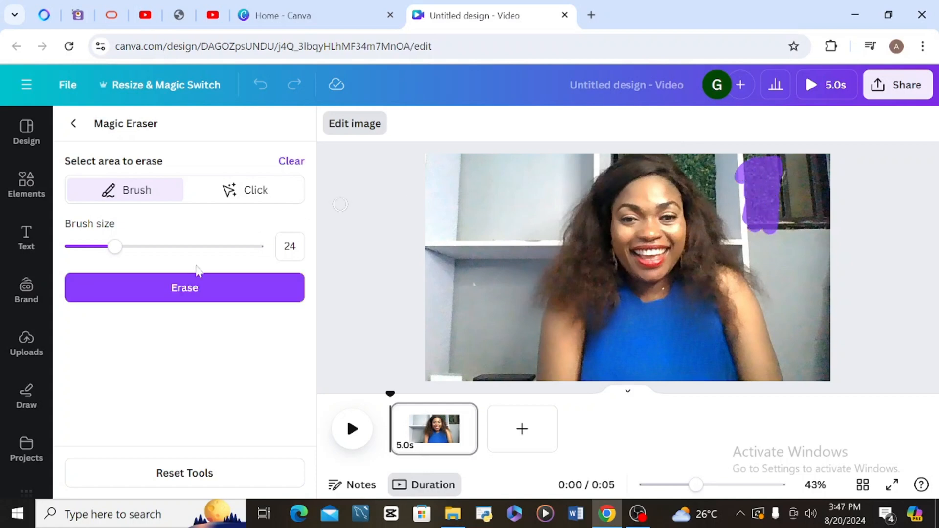
left_click(179, 298)
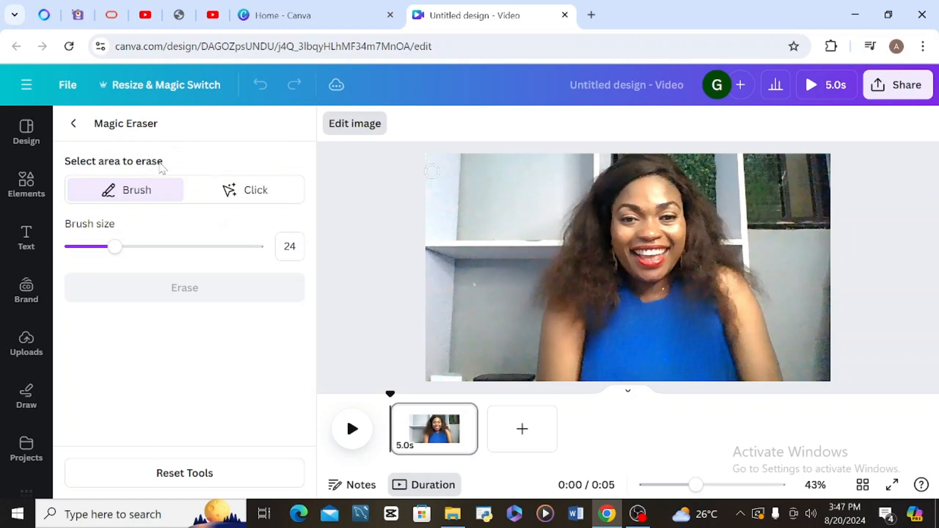
left_click(71, 124)
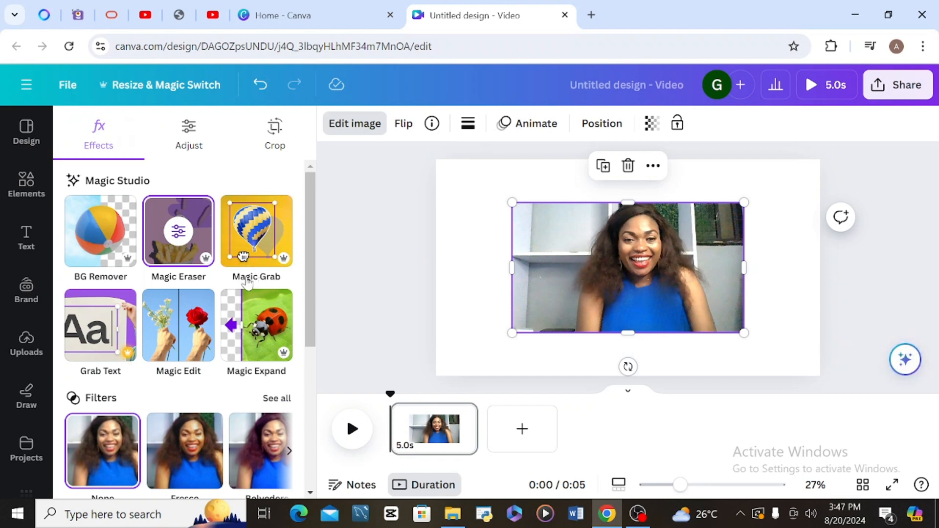
- Mark the wall panels and windows behind the woman with Magic Grab's click selection, and leave the tool without grabbing
left_click(262, 234)
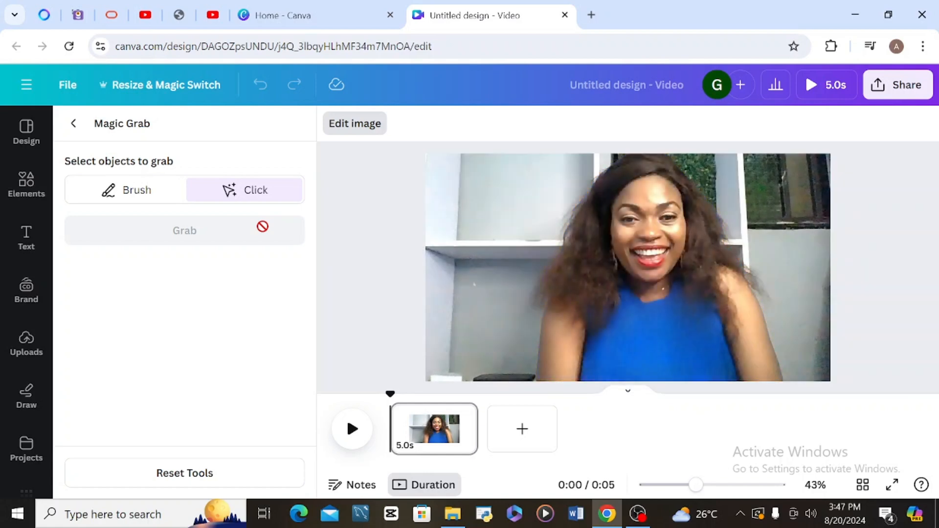
left_click(637, 301)
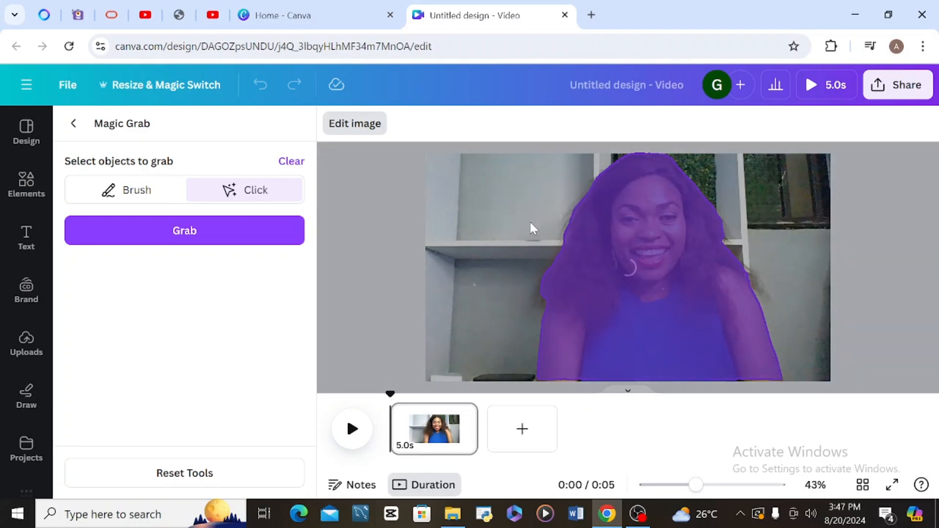
left_click(484, 227)
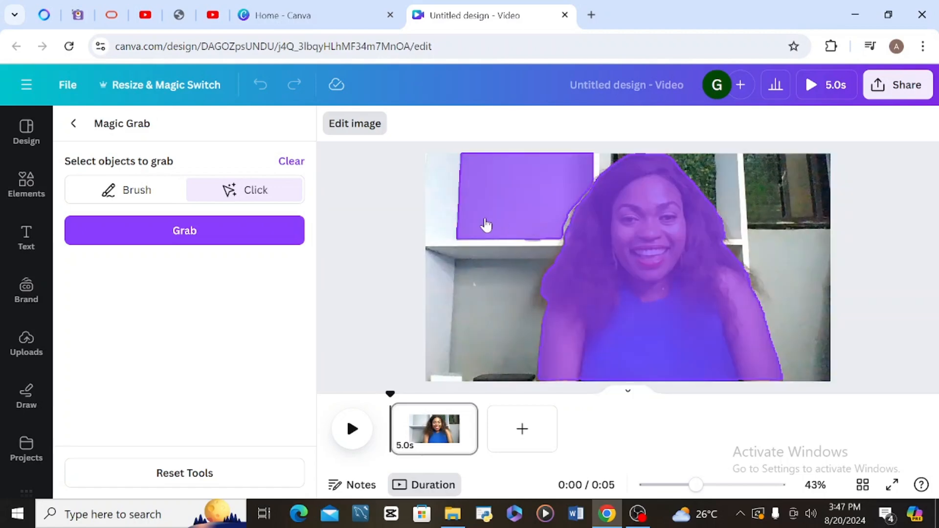
left_click(597, 316)
left_click(783, 185)
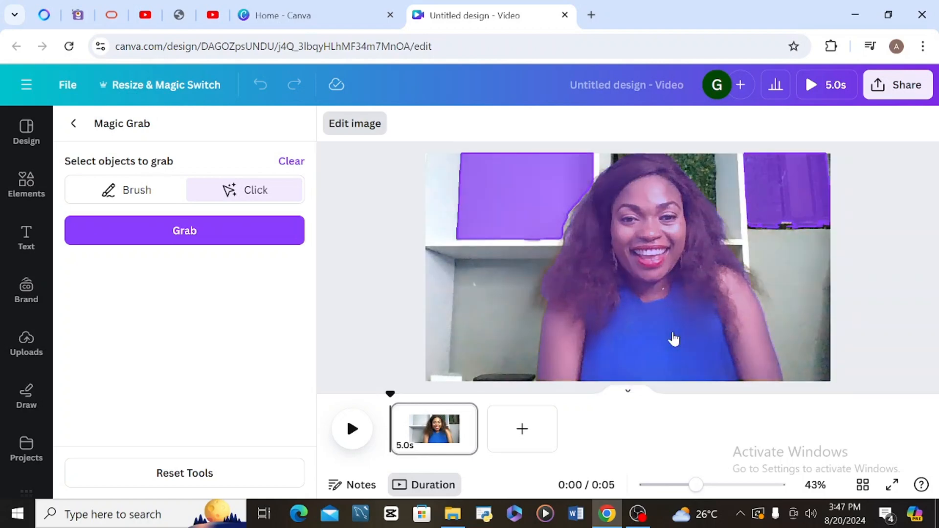
left_click(600, 327)
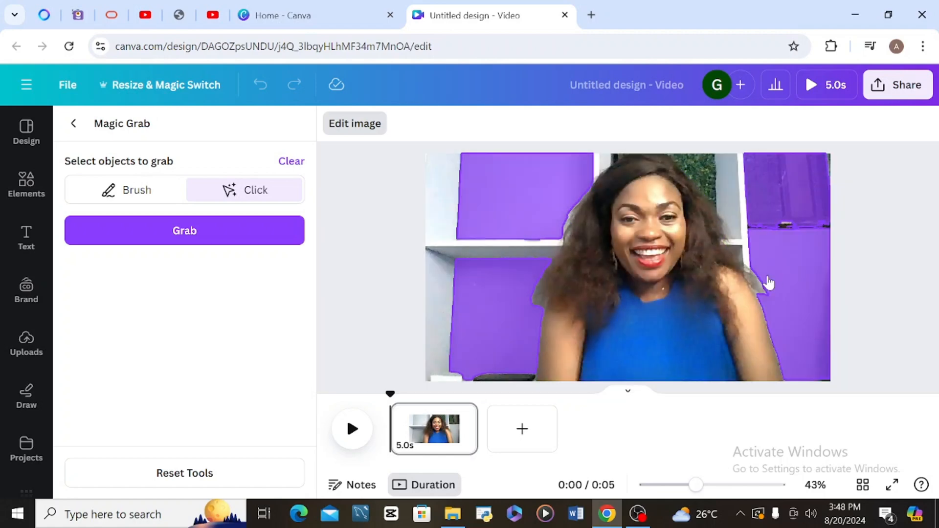
left_click(702, 177)
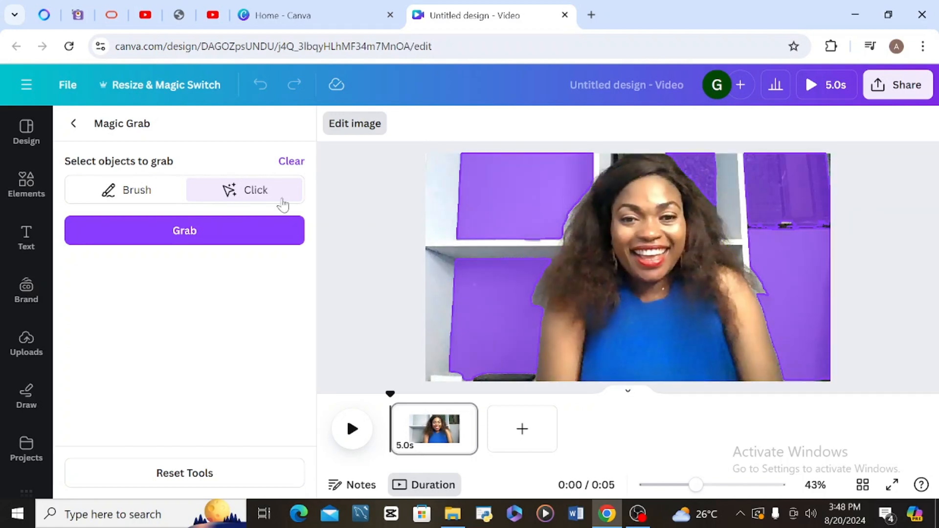
left_click(133, 191)
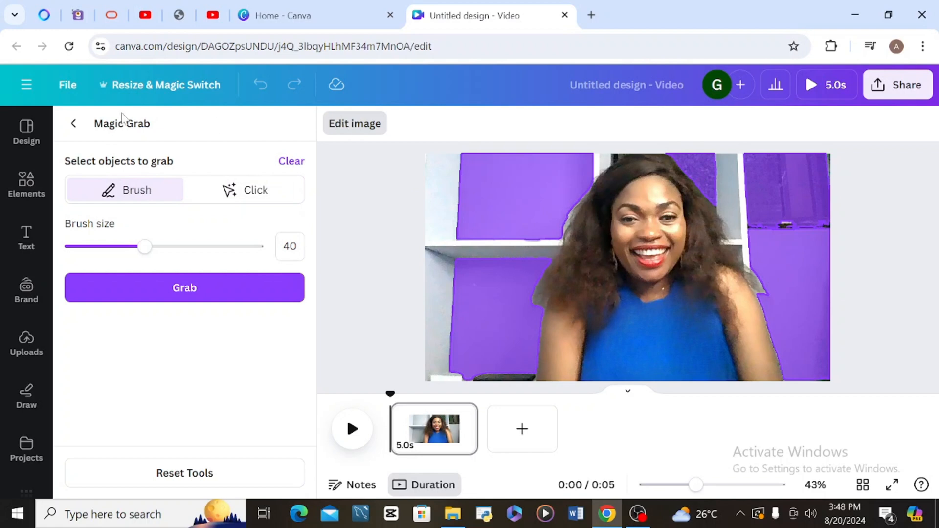
left_click(75, 124)
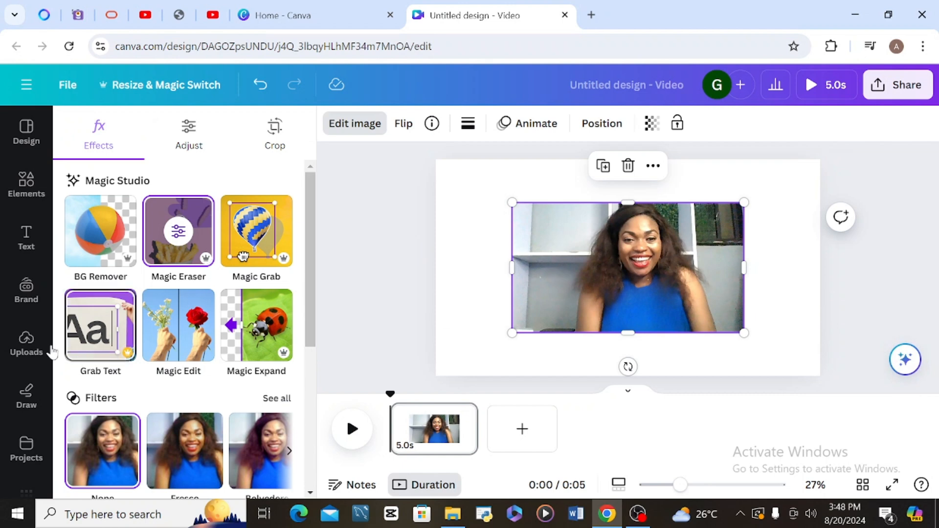
- Brush over the woman's blue top in Magic Edit and generate the edit "change cloth colour to black"
left_click(157, 329)
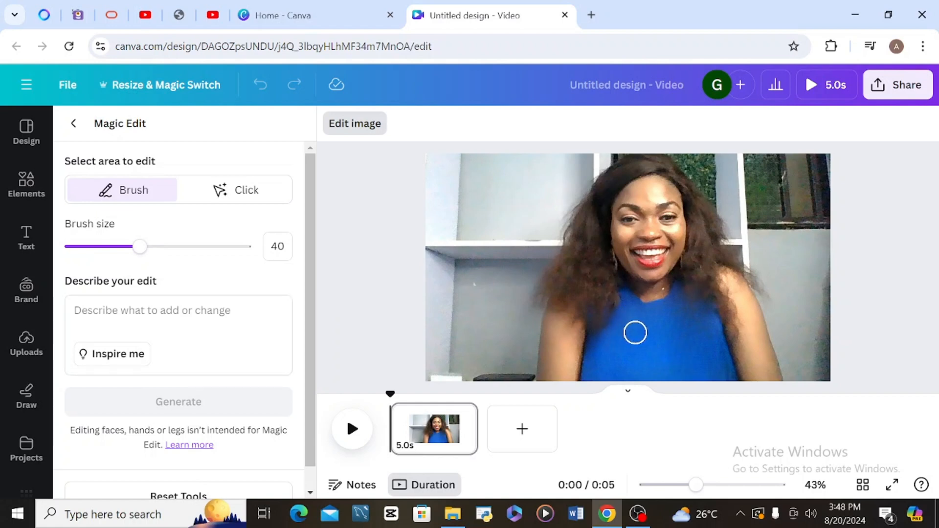
mouse_move(635, 331)
left_mouse_down()
mouse_move(635, 306)
mouse_move(625, 306)
mouse_move(593, 377)
mouse_move(608, 306)
mouse_move(681, 314)
mouse_move(700, 327)
mouse_move(689, 351)
mouse_move(675, 357)
mouse_move(676, 325)
mouse_move(649, 347)
left_mouse_up()
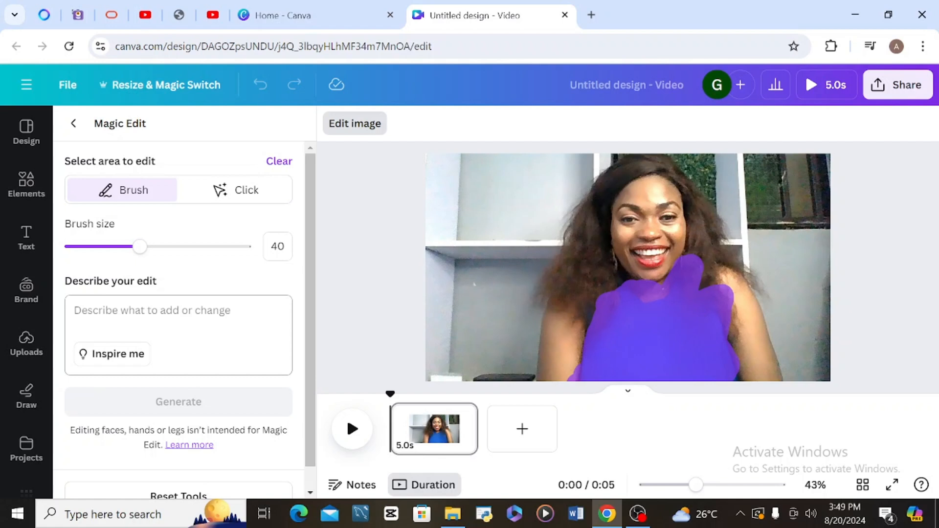
left_click(152, 312)
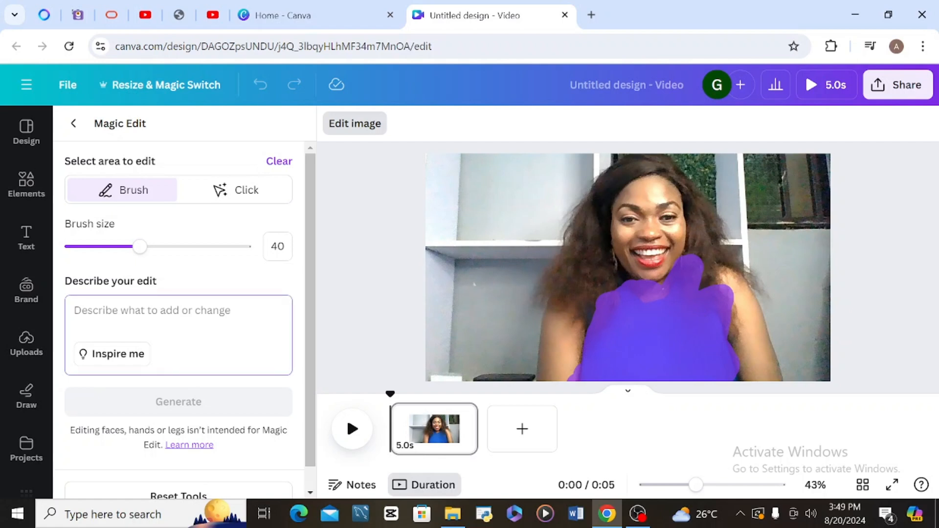
type("change cloth colour to black")
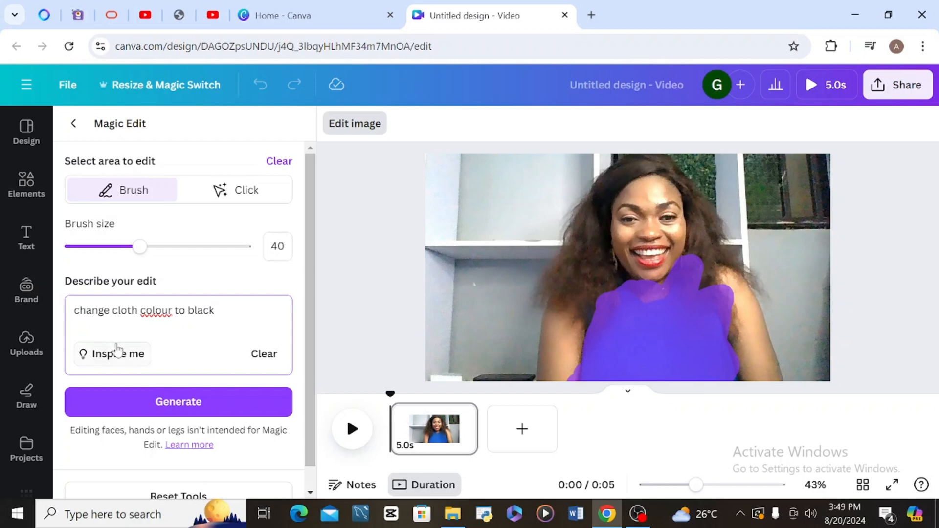
left_click(177, 401)
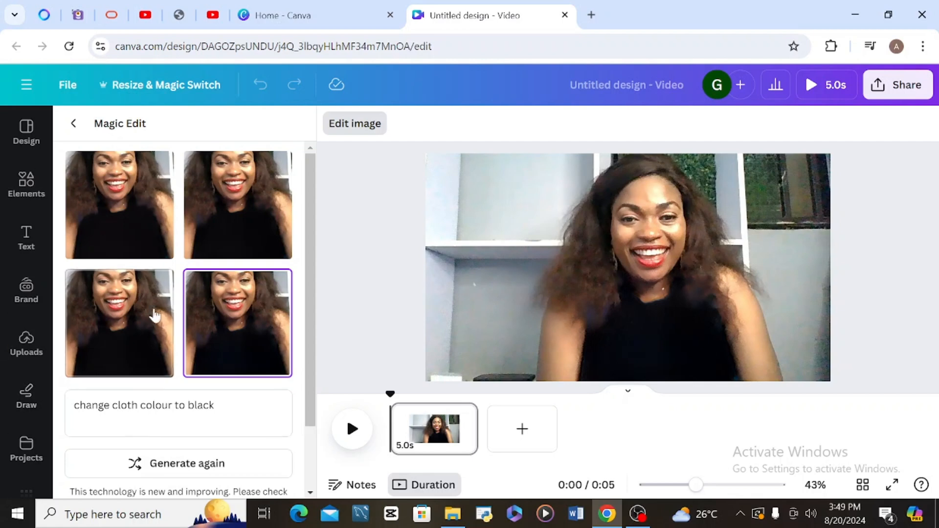
- Compare the generated black-top versions and apply the first one to the portrait
left_click(133, 345)
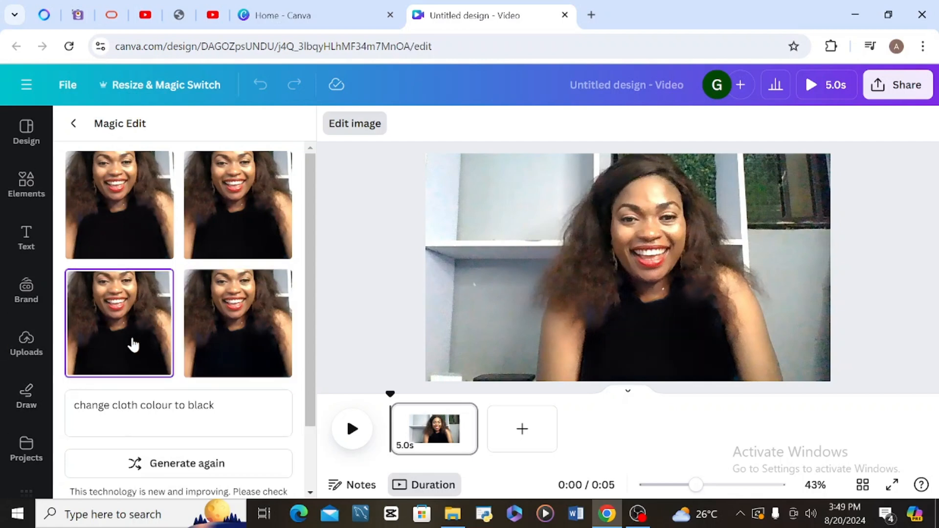
left_click(102, 185)
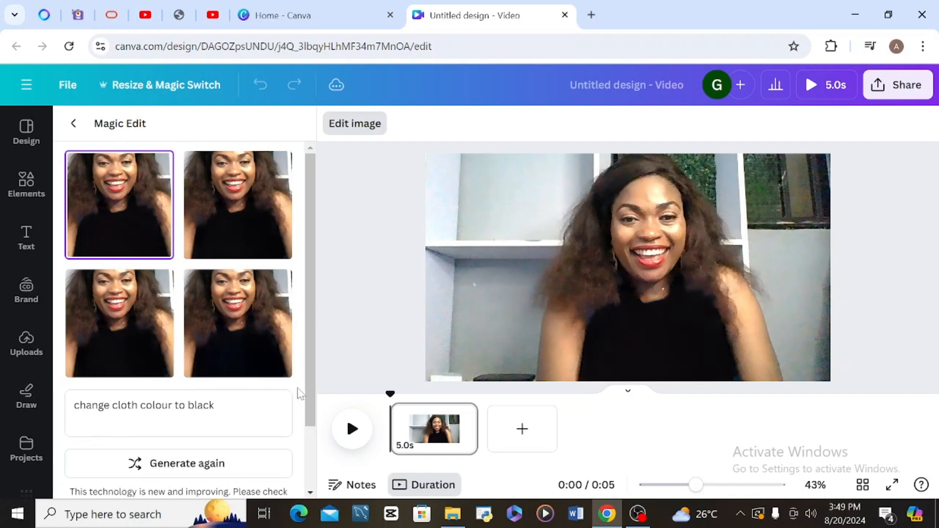
left_click_drag(314, 396, 317, 477)
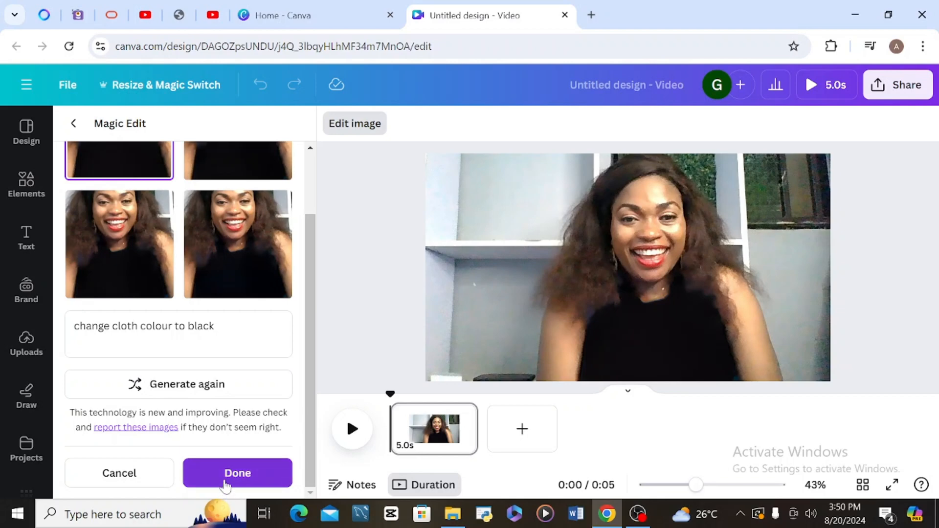
- Add a second page to the video and place the uploaded image of the doll sitting on the YouTube sign on it
left_click(522, 429)
left_click(447, 428)
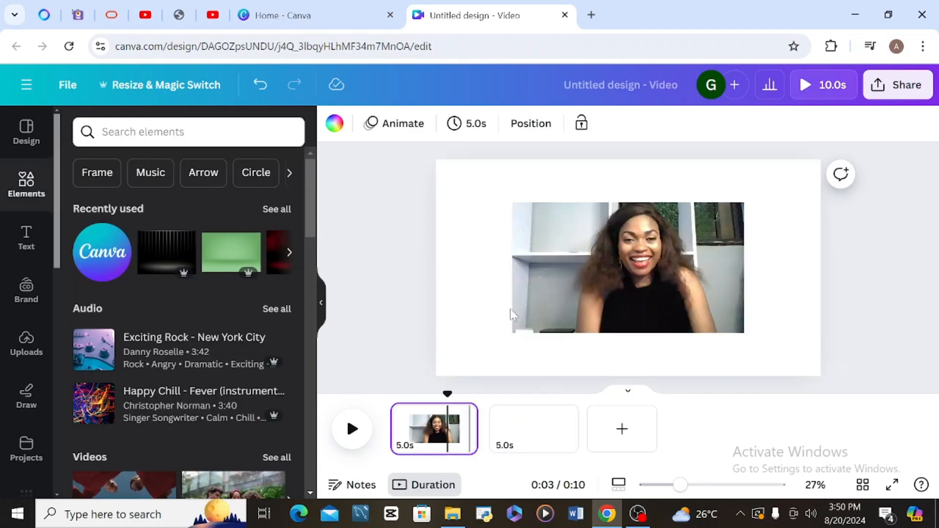
left_click(354, 123)
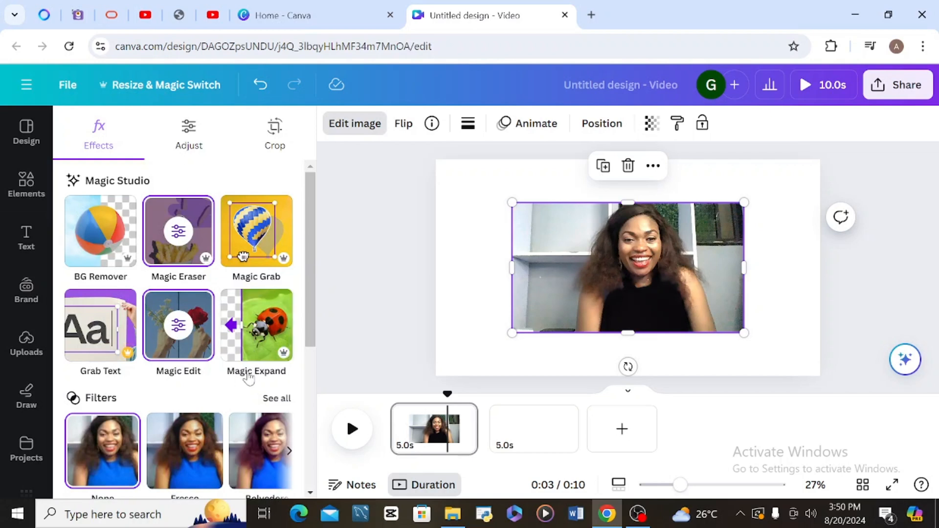
left_click(401, 189)
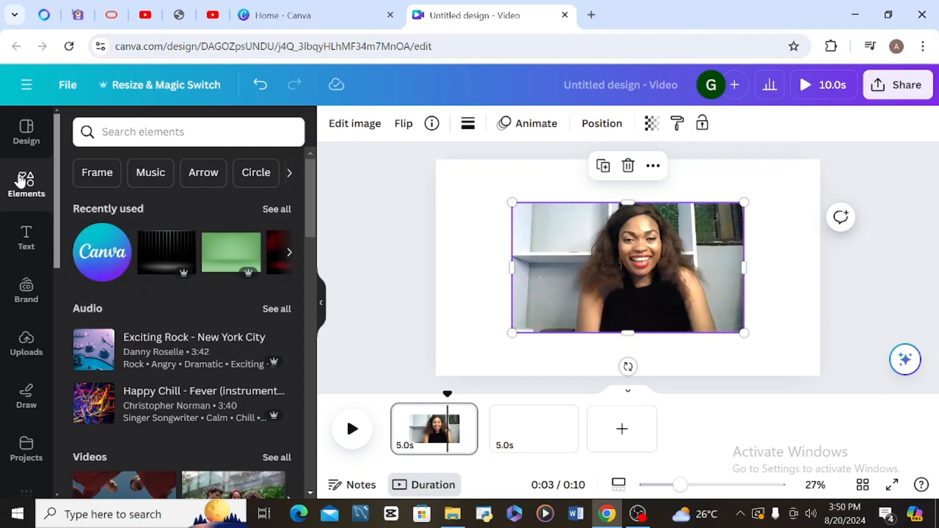
left_click(25, 353)
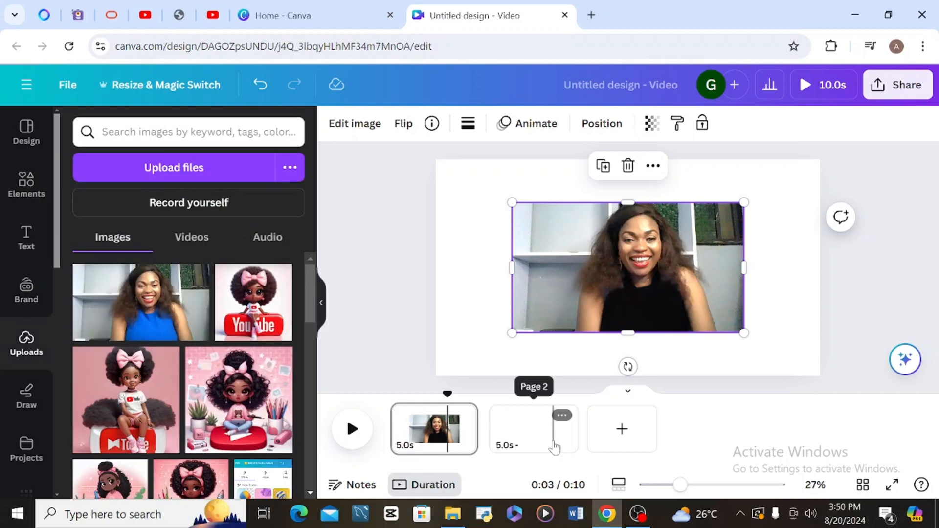
left_click(525, 433)
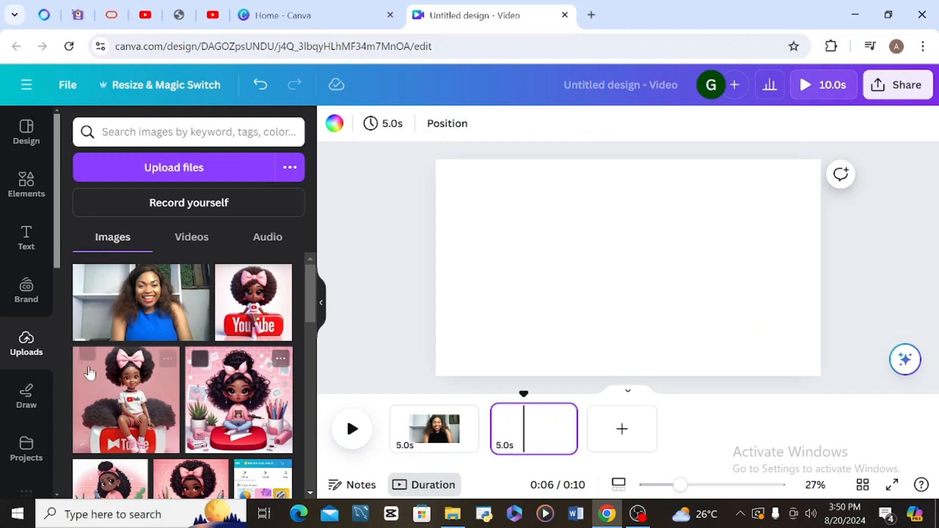
left_click(255, 306)
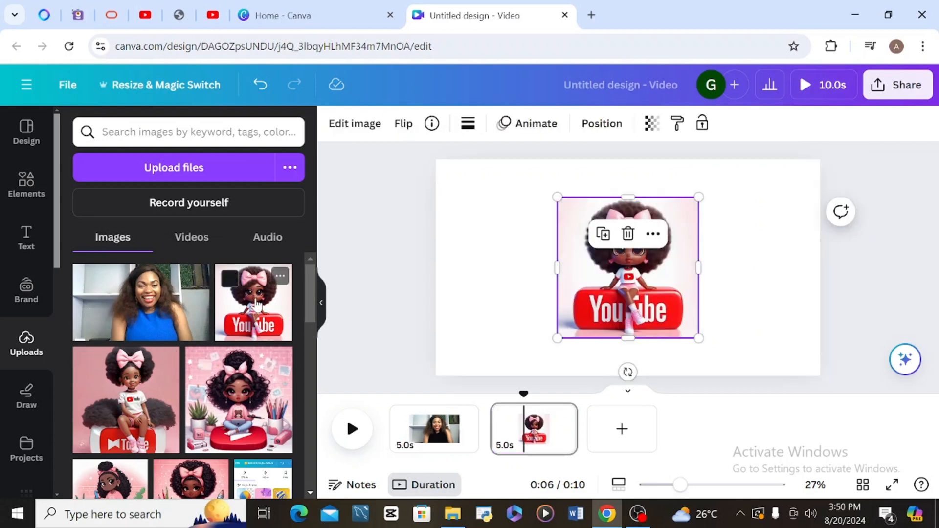
left_click(406, 182)
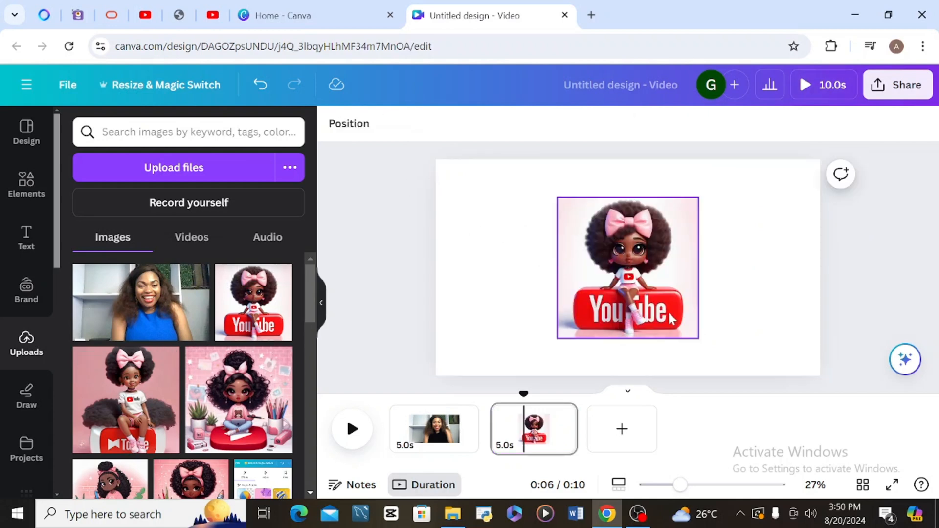
- Expand the YouTube doll image on the second page to 16:9 with Magic Expand
left_click(647, 300)
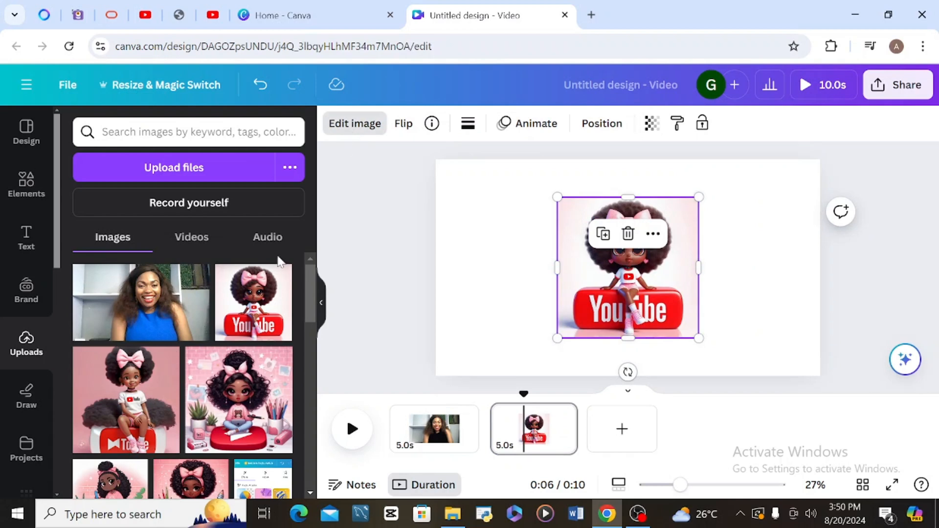
left_click(354, 125)
left_click(259, 345)
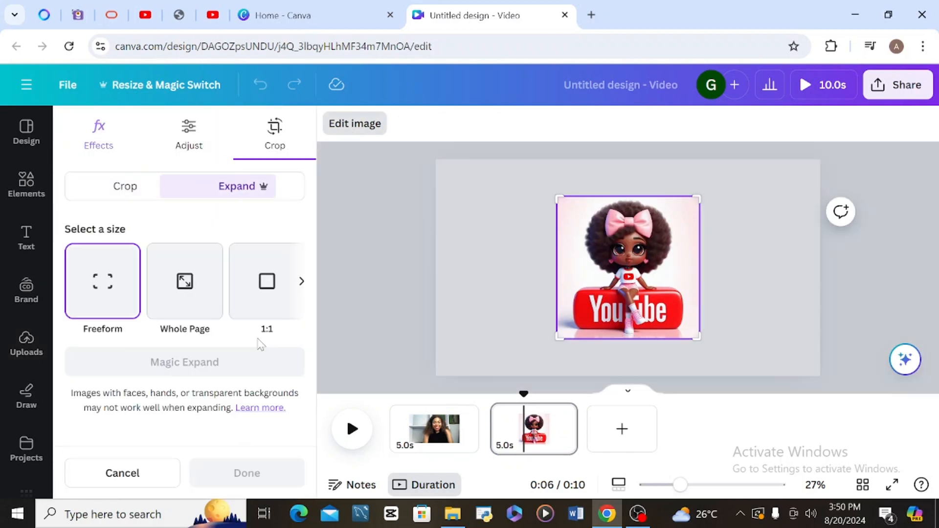
left_click(303, 284)
left_click(302, 285)
left_click(66, 283)
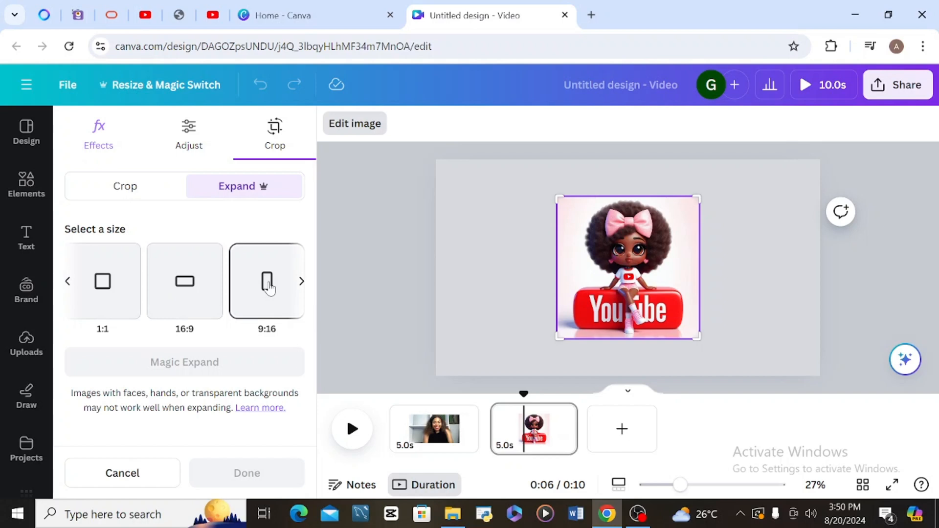
left_click(206, 272)
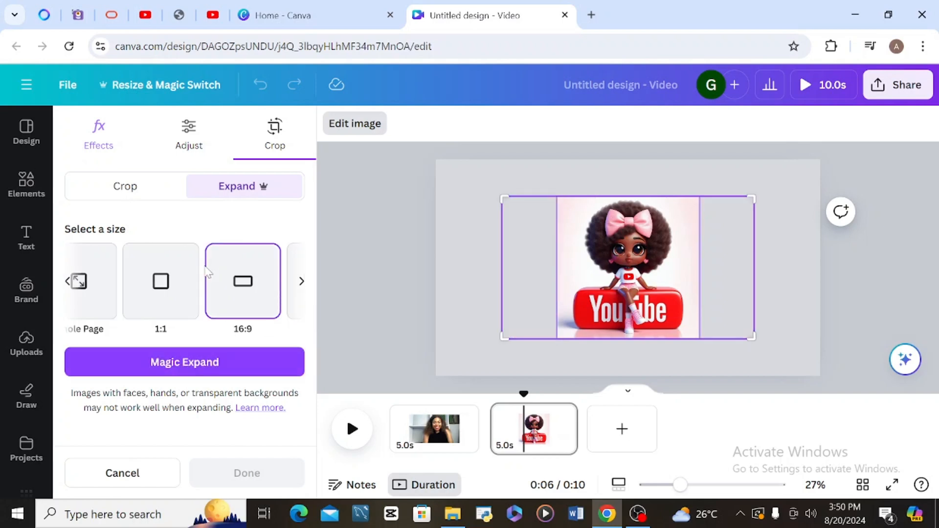
left_click(180, 362)
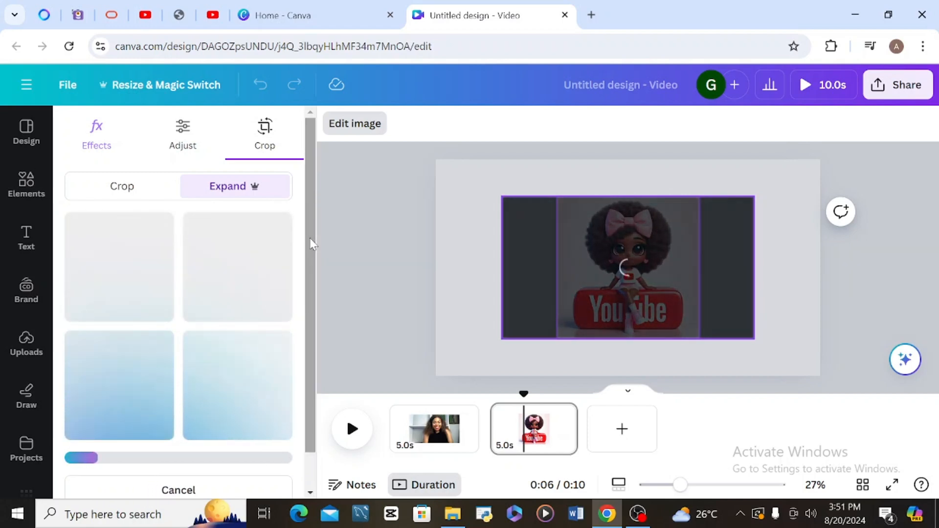
scroll(313, 346, "down", 1)
scroll(311, 342, "up", 1)
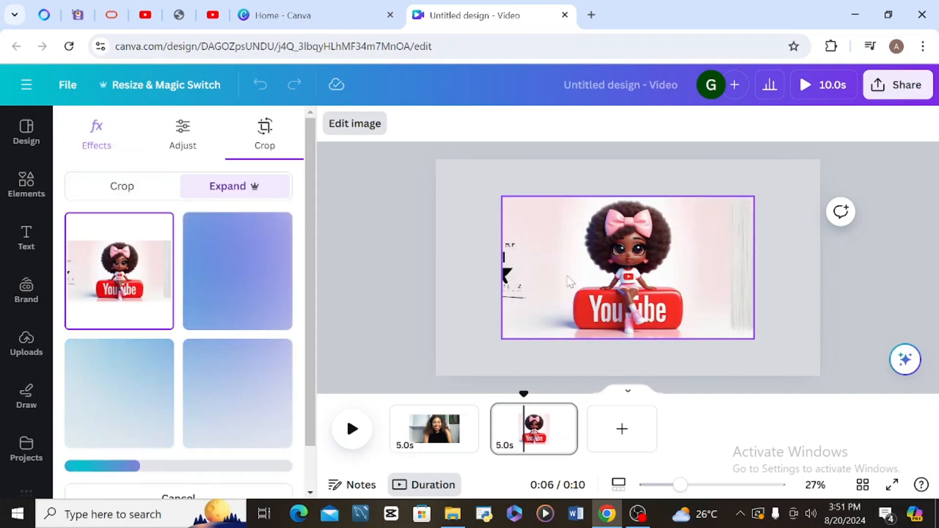
- Set the YouTube doll image as the background of the second page, and undo it
right_click(581, 273)
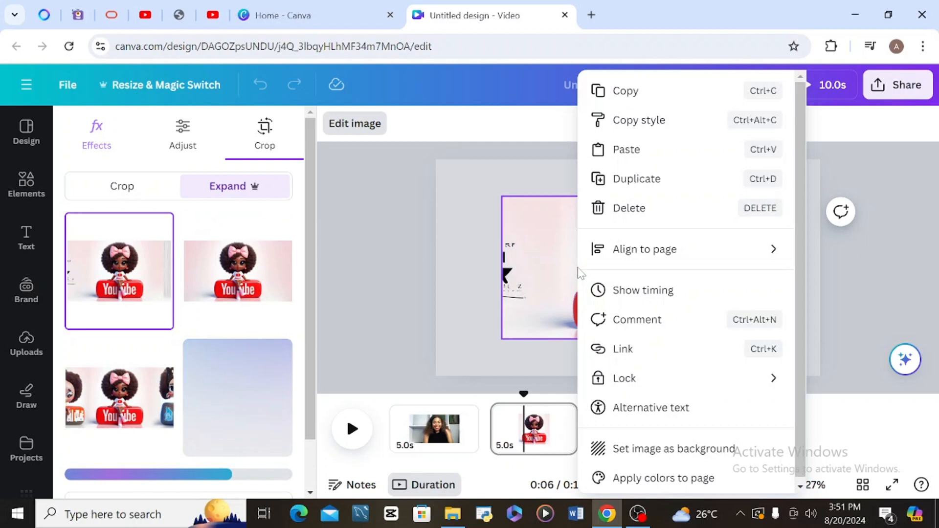
left_click(620, 456)
left_click(603, 253)
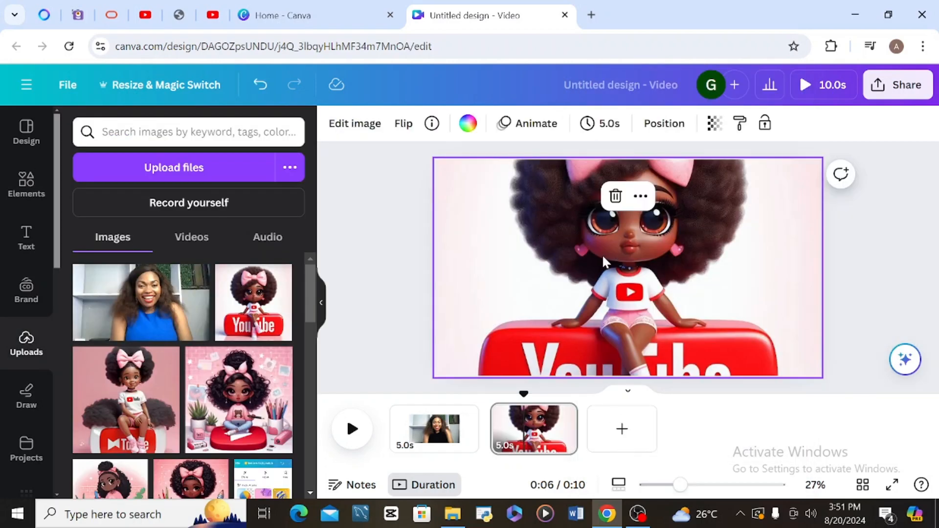
key("ctrl+z")
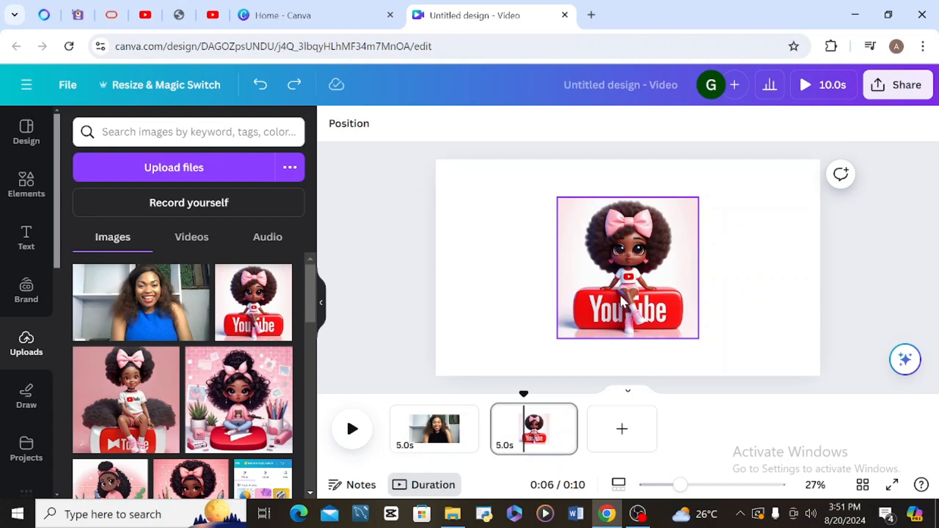
- Try to extract text from the portrait on the first page with Grab Text
left_click(620, 294)
left_click(436, 429)
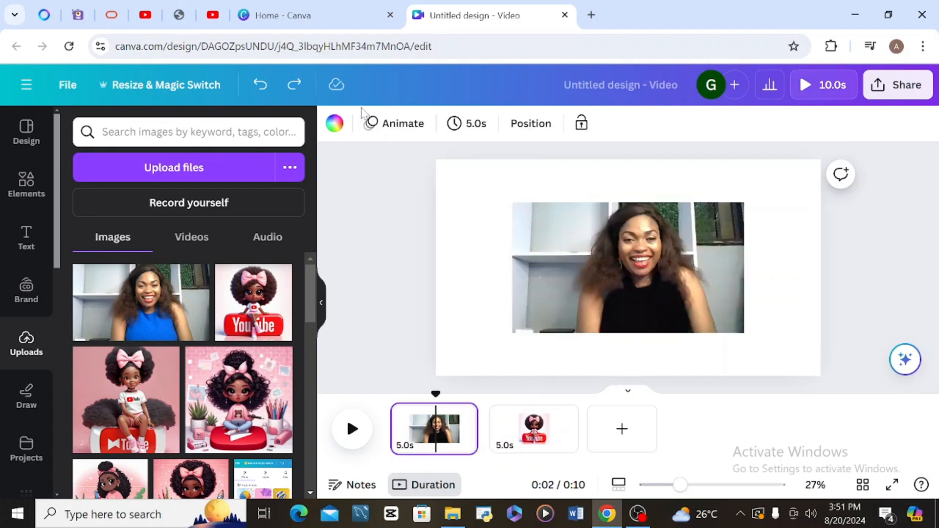
left_click(542, 283)
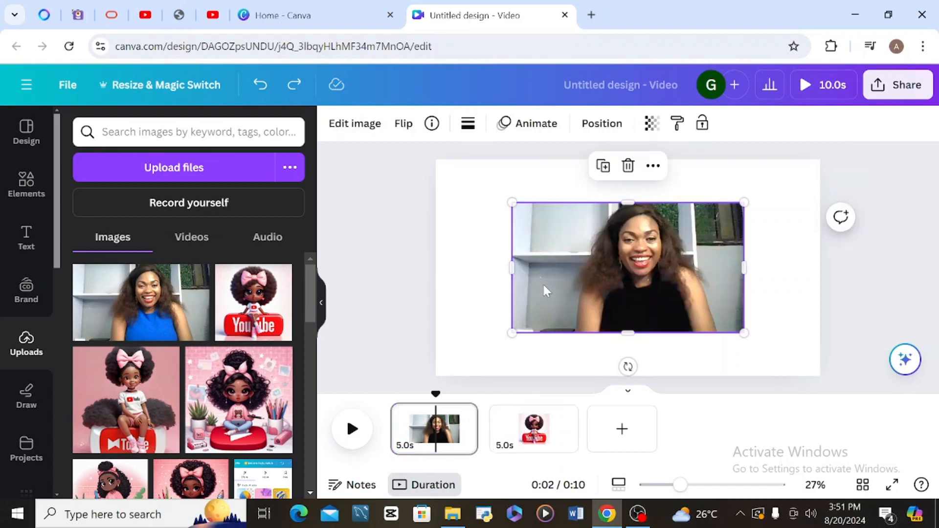
left_click(346, 125)
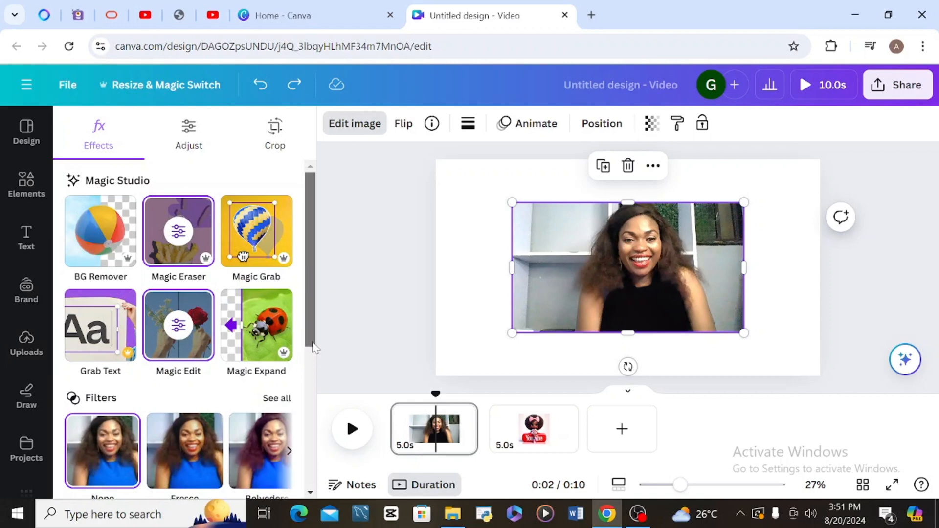
scroll(314, 361, "down", 1)
left_click_drag(314, 362, 302, 307)
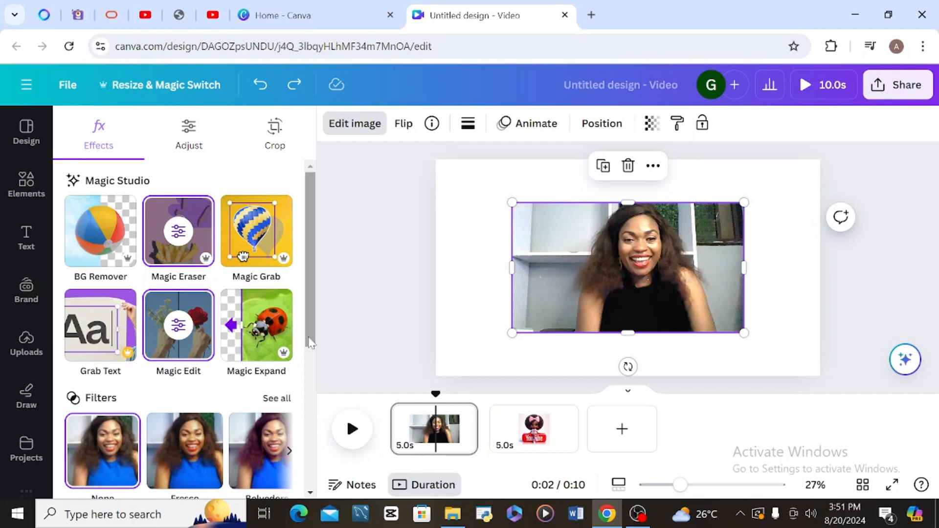
left_click(97, 313)
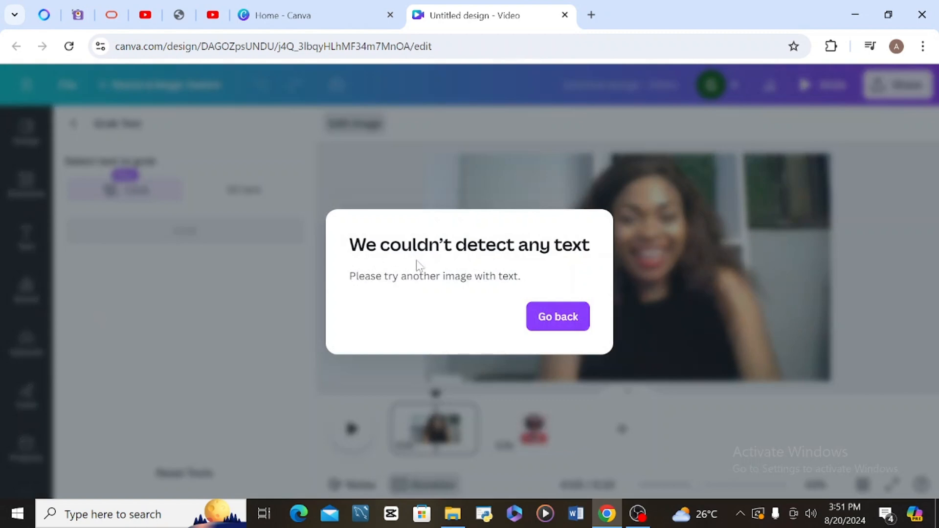
left_click(552, 321)
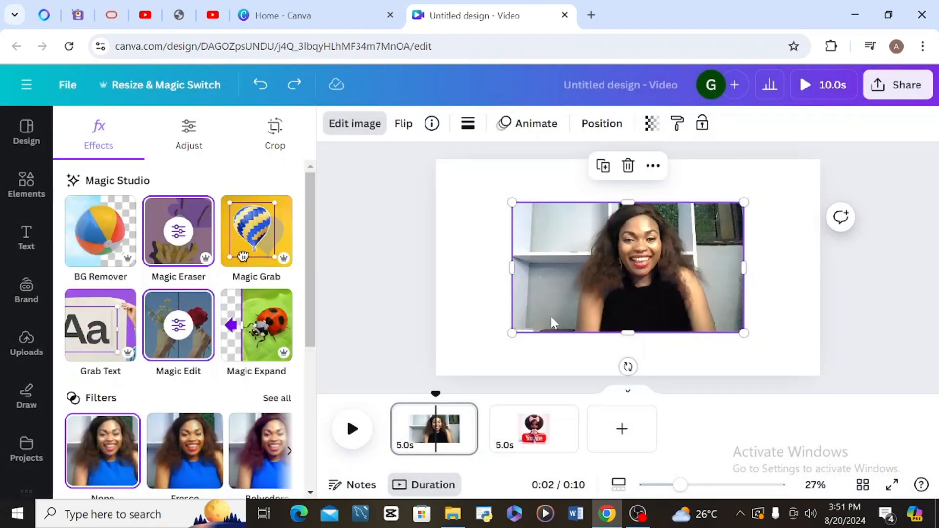
- Add a third page to the video and select it
left_click(621, 429)
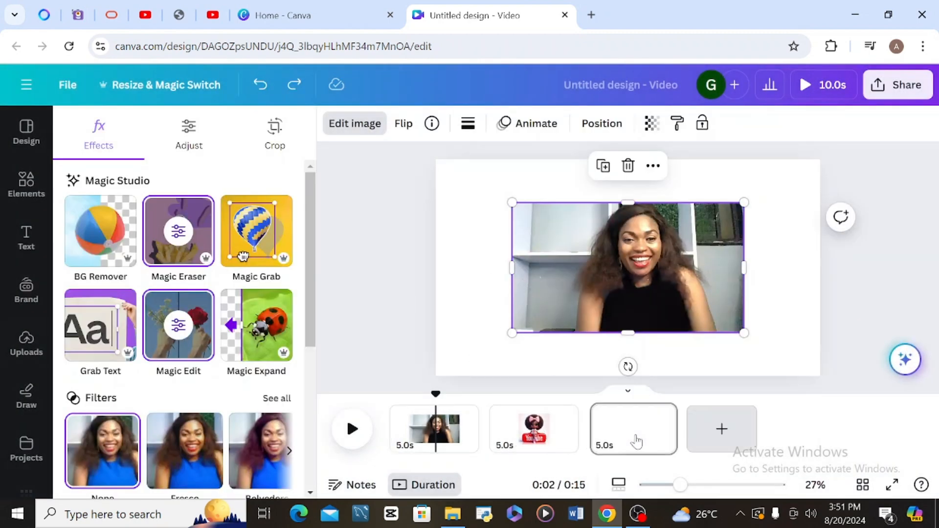
left_click(633, 430)
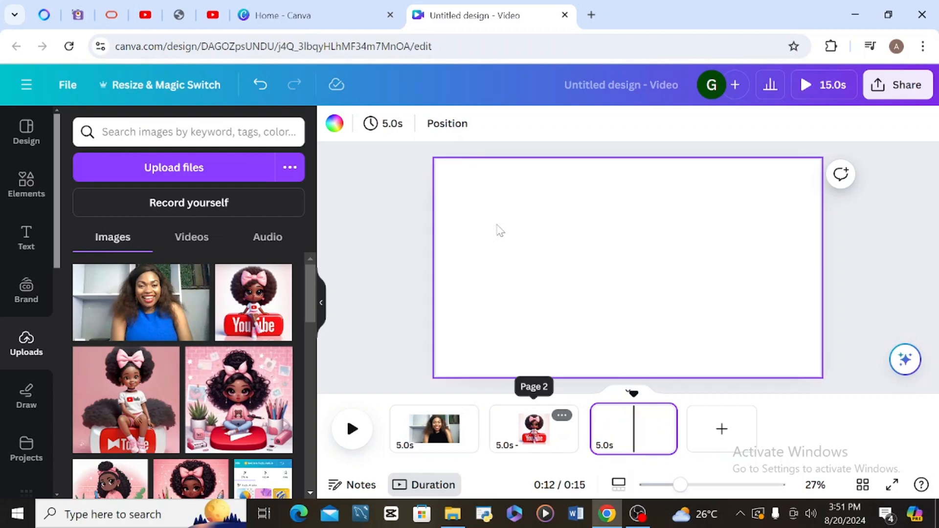
left_click(525, 227)
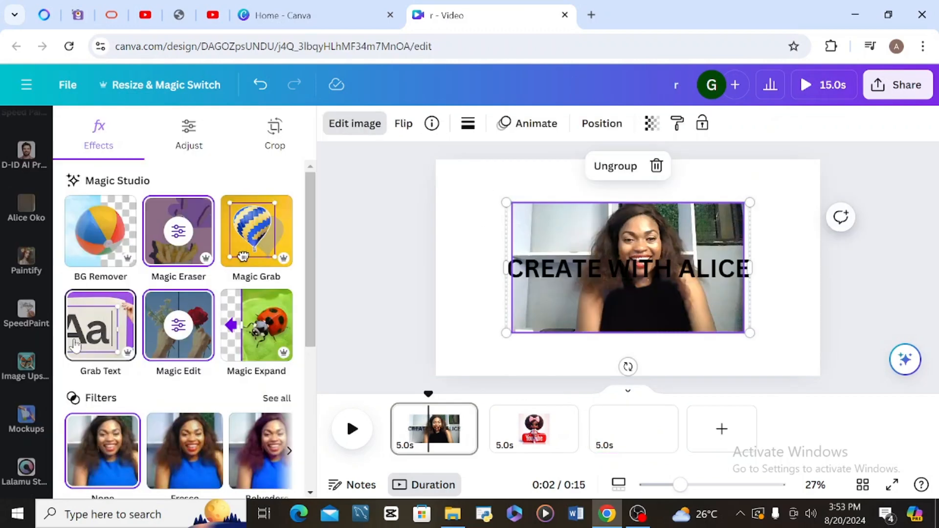
- Try Grab Text on the captioned portrait, and move the portrait without its caption from the first page to the third page
left_click(73, 340)
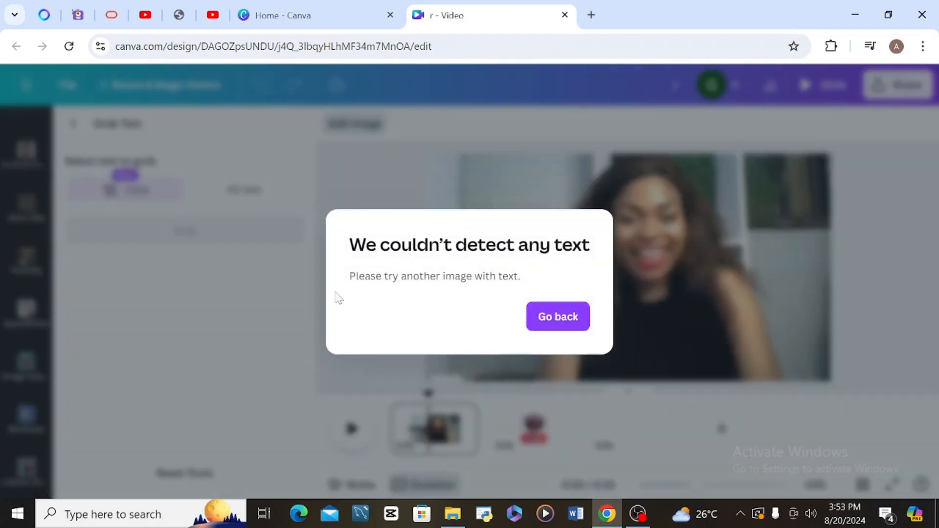
left_click(560, 321)
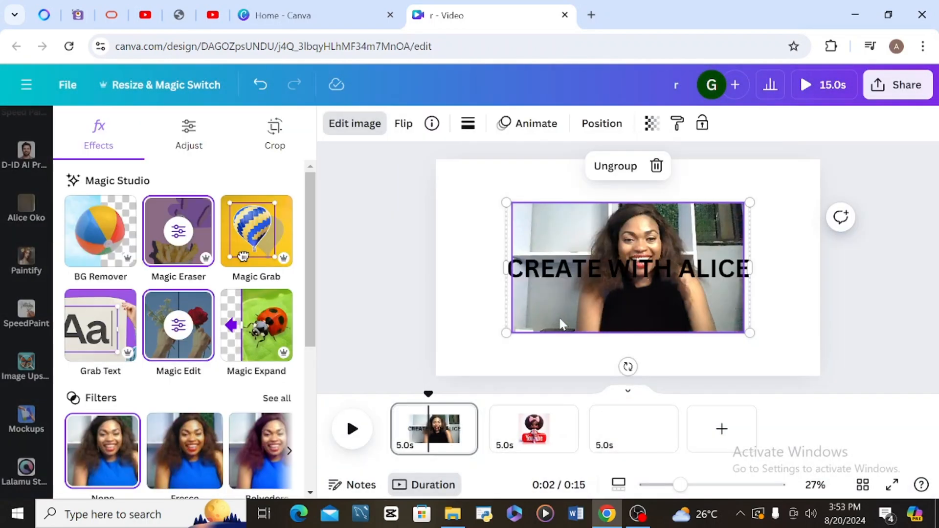
left_click(630, 268)
key("Delete")
left_click_drag(589, 462, 626, 439)
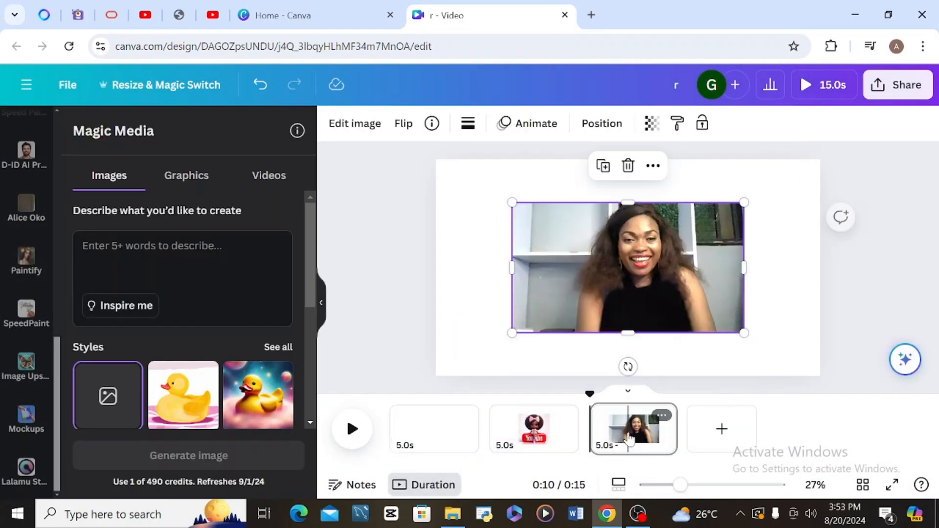
- Replace the portrait on the third page with the uploaded "D Duck" image
left_click(628, 438)
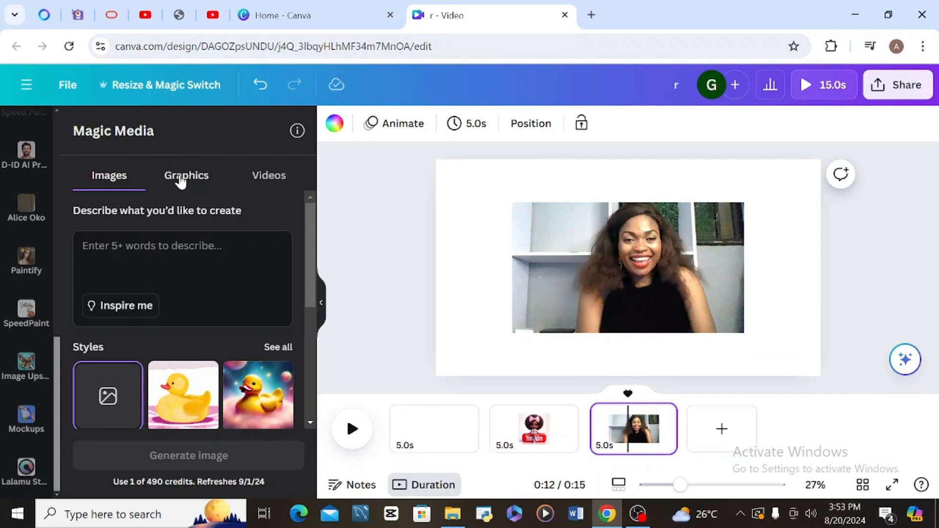
left_click_drag(57, 363, 58, 147)
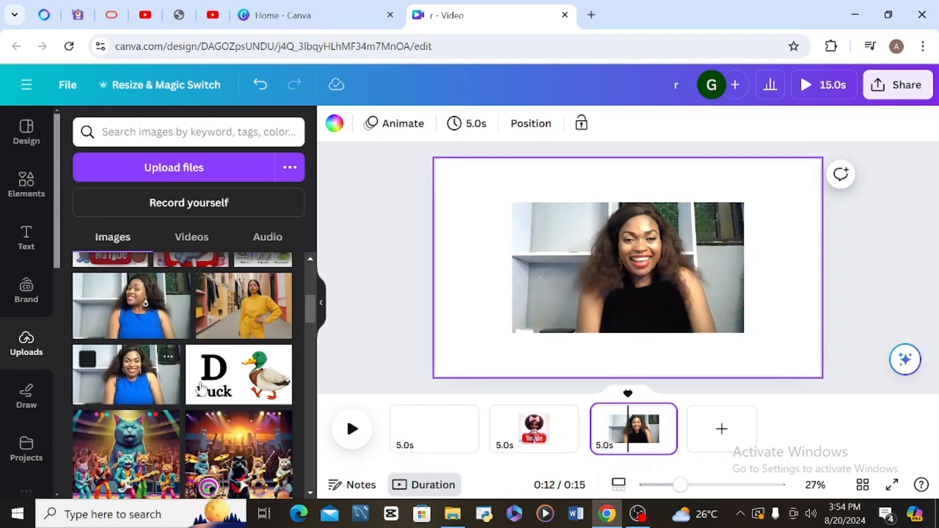
left_click(205, 389)
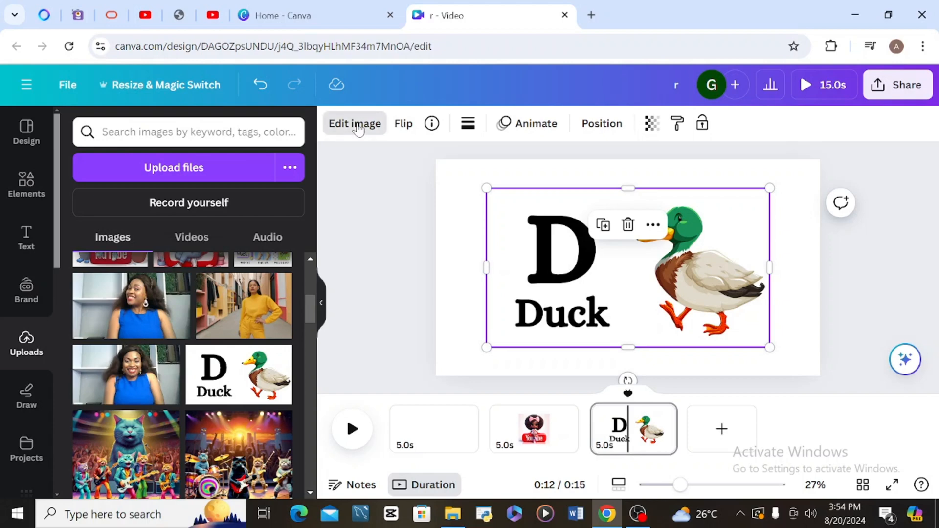
- Extract the "D Duck" lettering from the image with Grab Text and place it over the duck
left_click(359, 124)
left_click(94, 327)
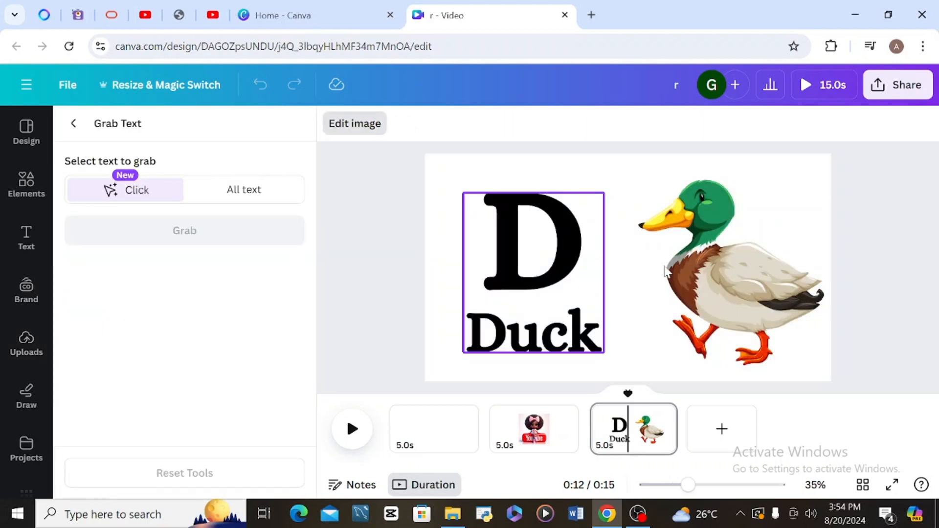
right_click(494, 293)
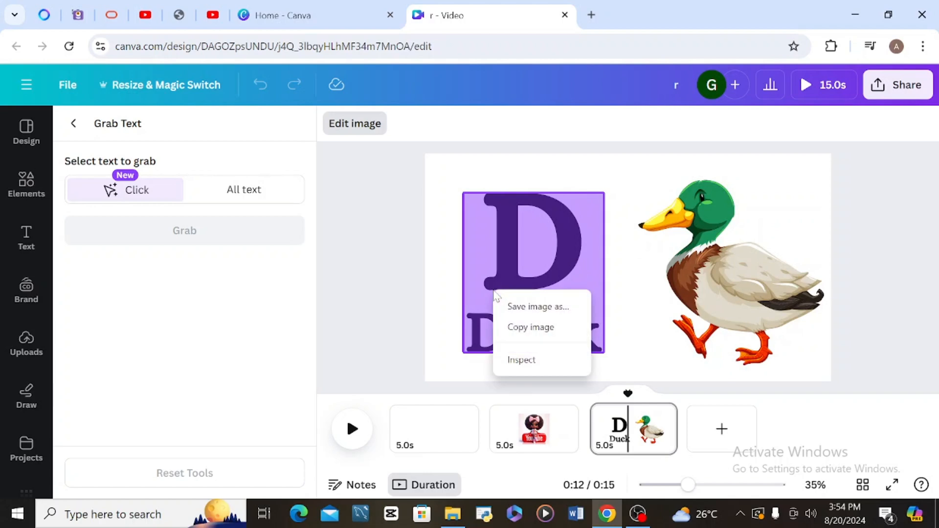
left_click(375, 206)
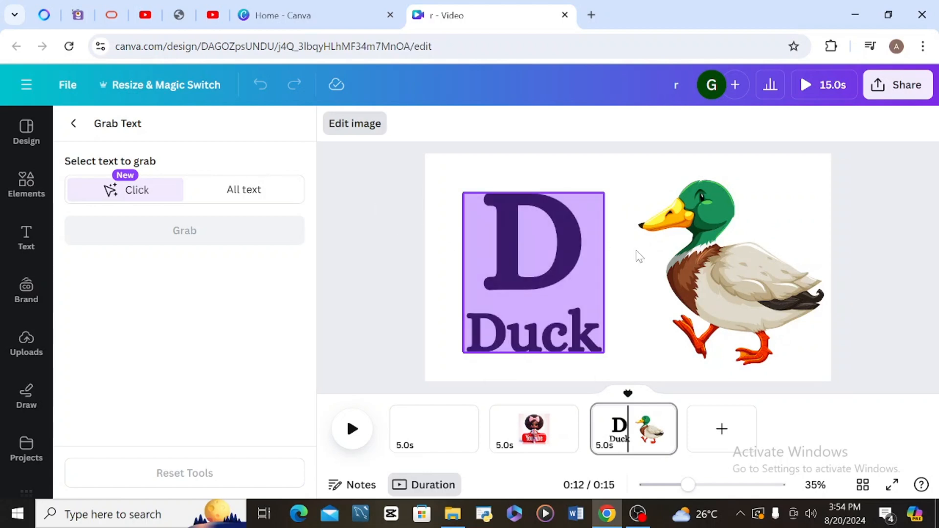
left_click(525, 296)
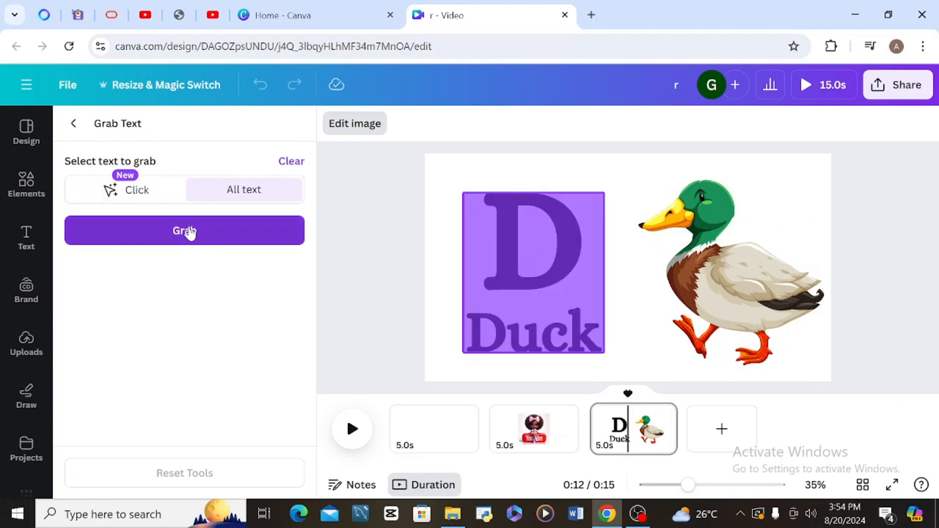
left_click(190, 233)
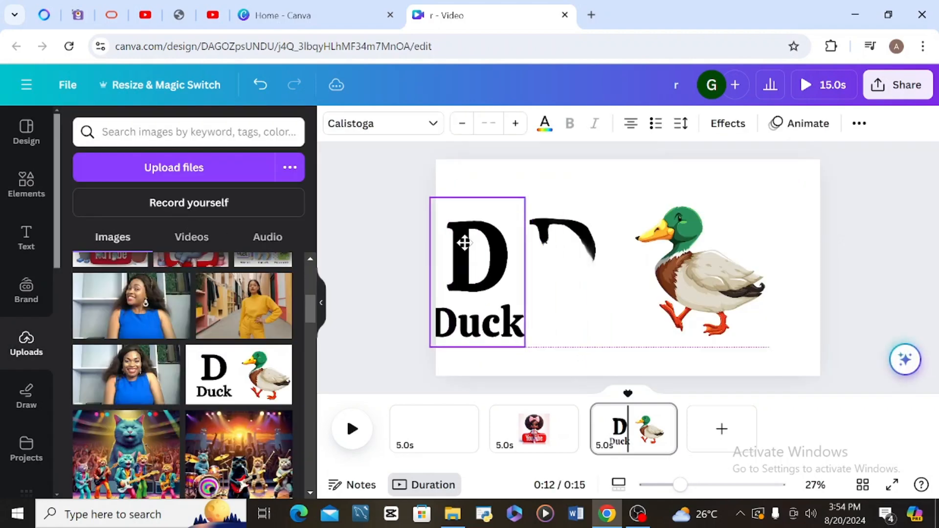
mouse_move(464, 242)
left_mouse_down()
mouse_move(637, 281)
mouse_move(656, 250)
mouse_move(539, 313)
mouse_move(728, 241)
mouse_move(583, 279)
mouse_move(550, 255)
mouse_move(626, 281)
mouse_move(683, 268)
left_mouse_up()
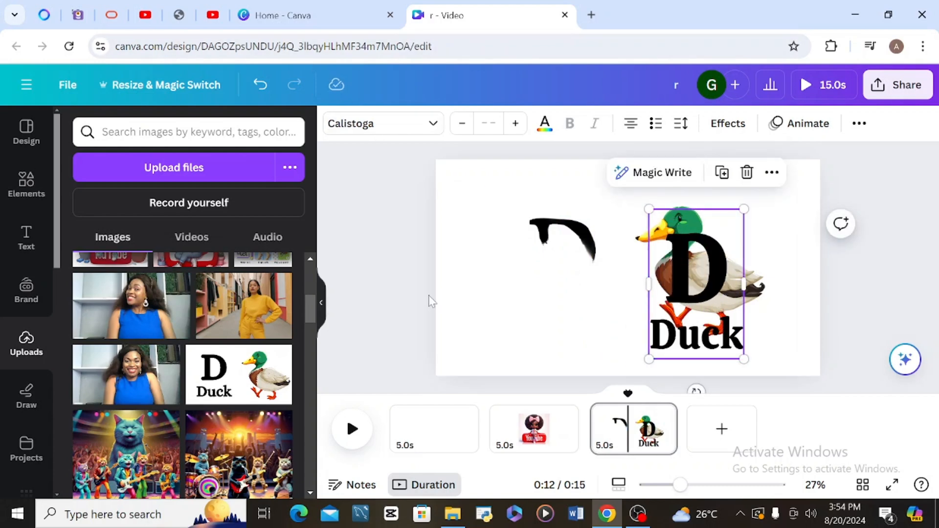
- Delete the extracted "D Duck" text and select the remaining duck image
left_click(364, 254)
left_click(735, 323)
key("Delete")
left_click(588, 240)
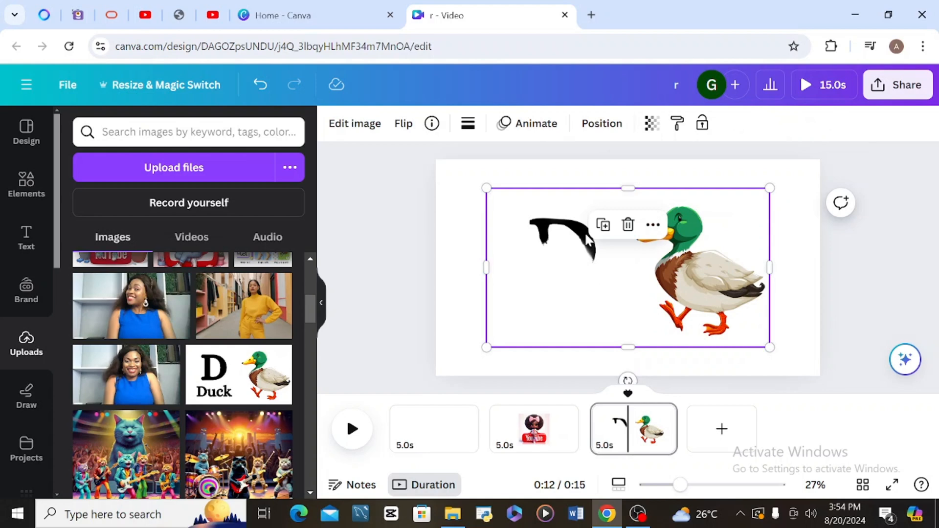
- Undo the text deletion, the text move and the text extraction on the third page
left_click(269, 90)
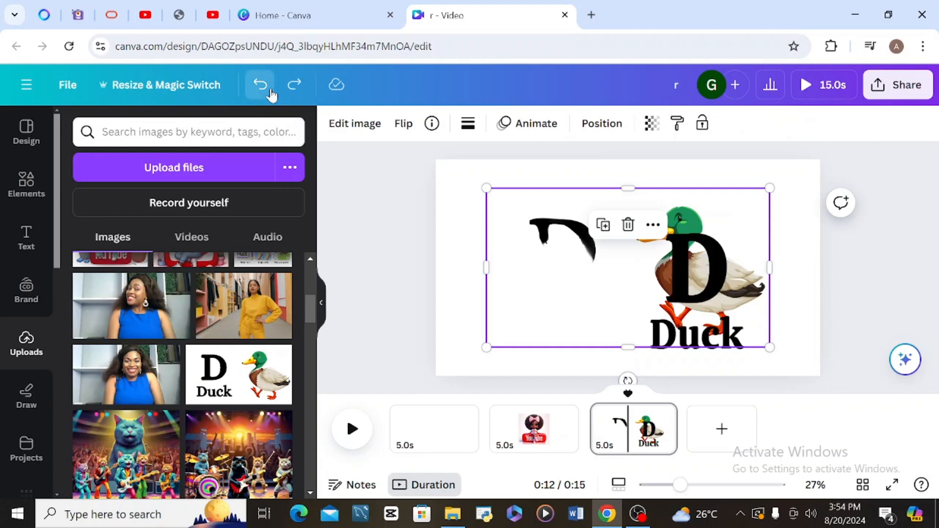
left_click(269, 89)
left_click(269, 90)
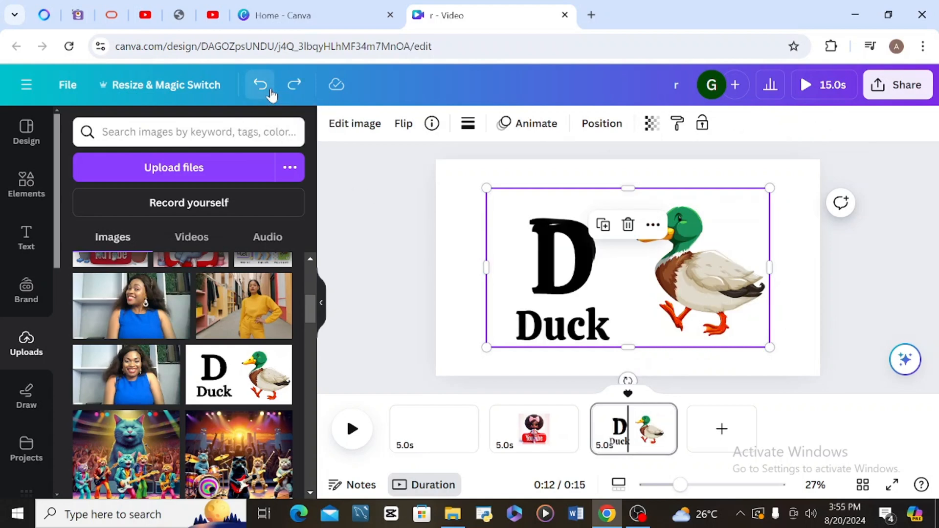
left_click(269, 90)
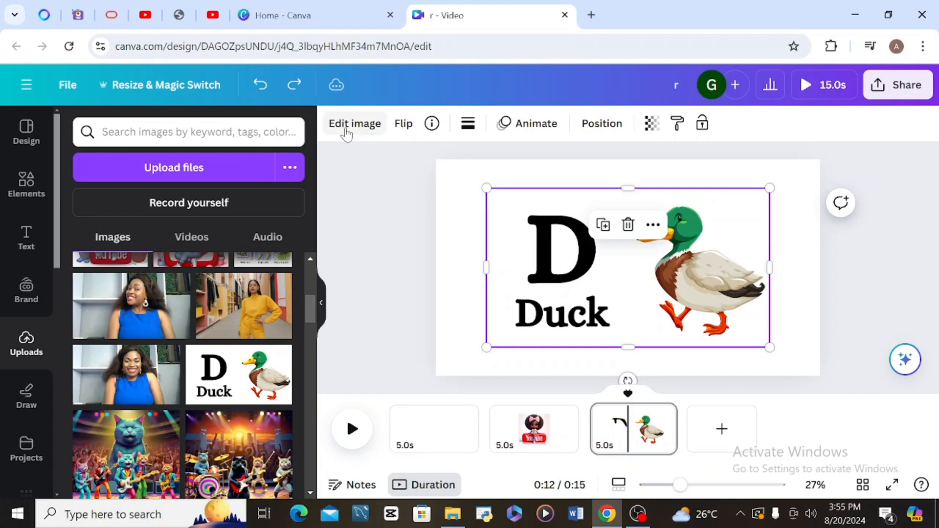
- Apply Grab Text to the duck image again, selecting all of its "D Duck" lettering
left_click(348, 125)
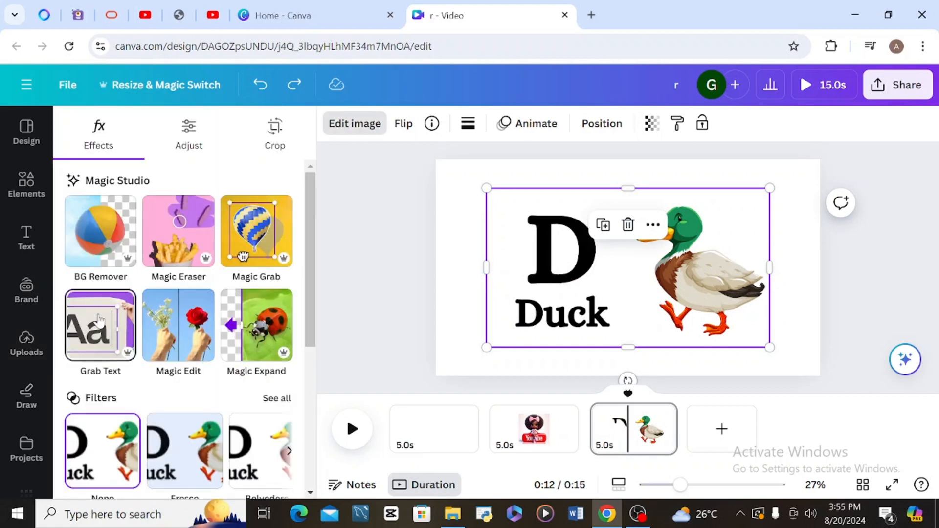
left_click(100, 321)
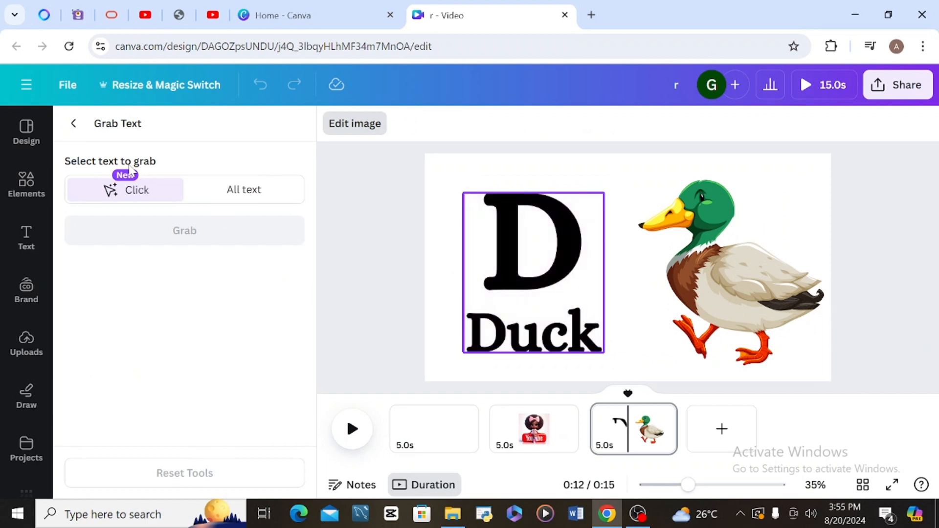
left_click(521, 262)
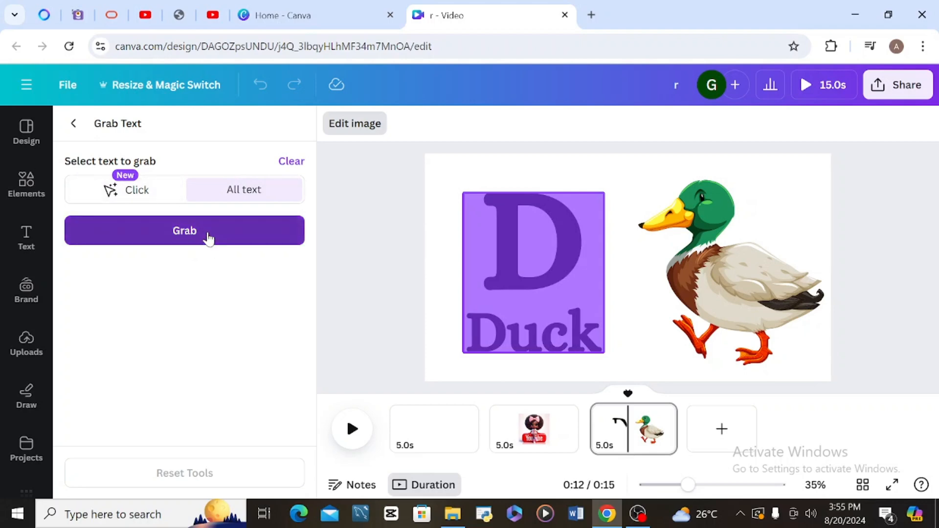
left_click(207, 239)
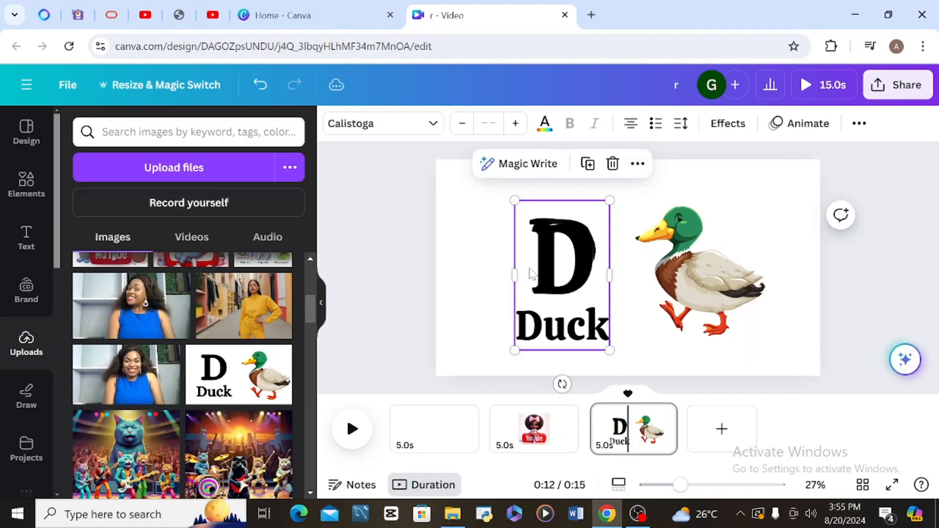
- Move the extracted "D Duck" text around the page and set it beside the duck, over the leftover black mark
left_click_drag(533, 274, 649, 259)
key("ctrl+z")
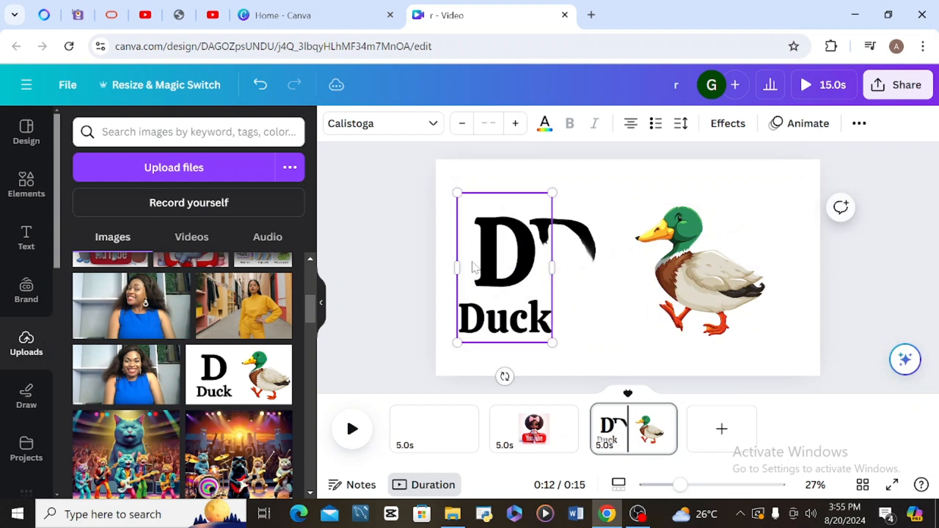
left_click_drag(524, 235, 585, 226)
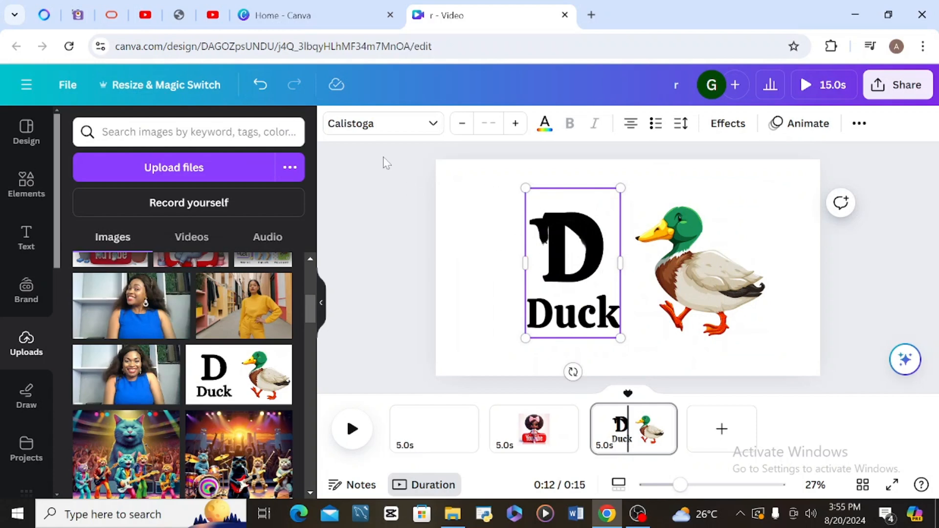
- Undo the text moves and the second Grab Text extraction to restore the original duck image
left_click(269, 84)
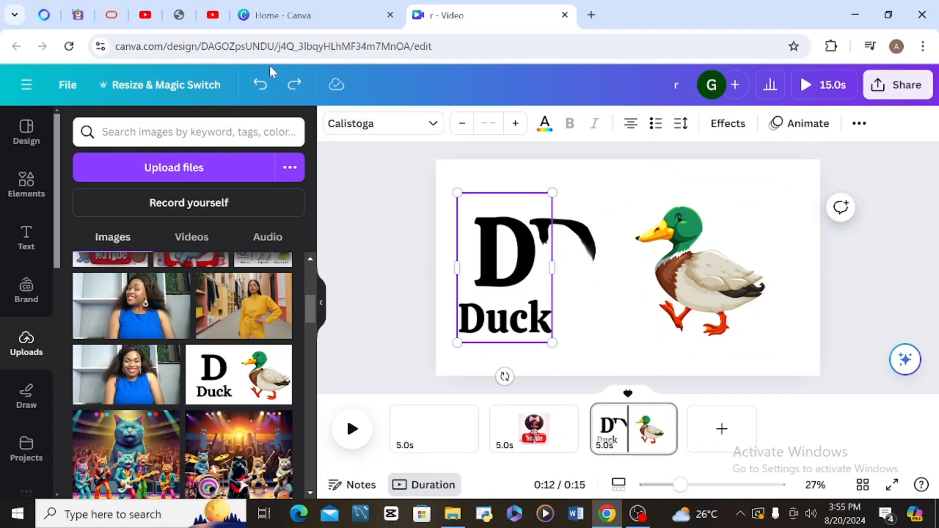
left_click(264, 85)
left_click(264, 84)
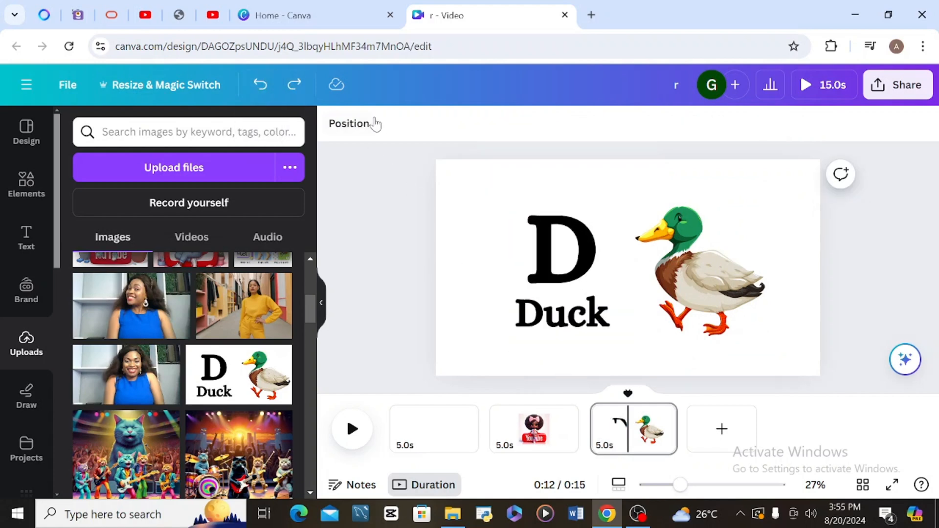
- Open the image editing effects for the duck image on the third page
left_click(567, 264)
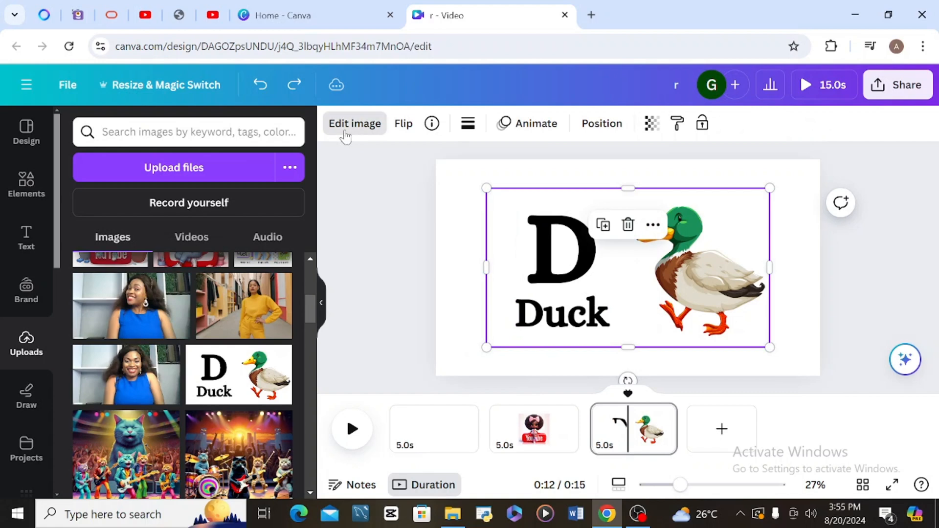
left_click(353, 123)
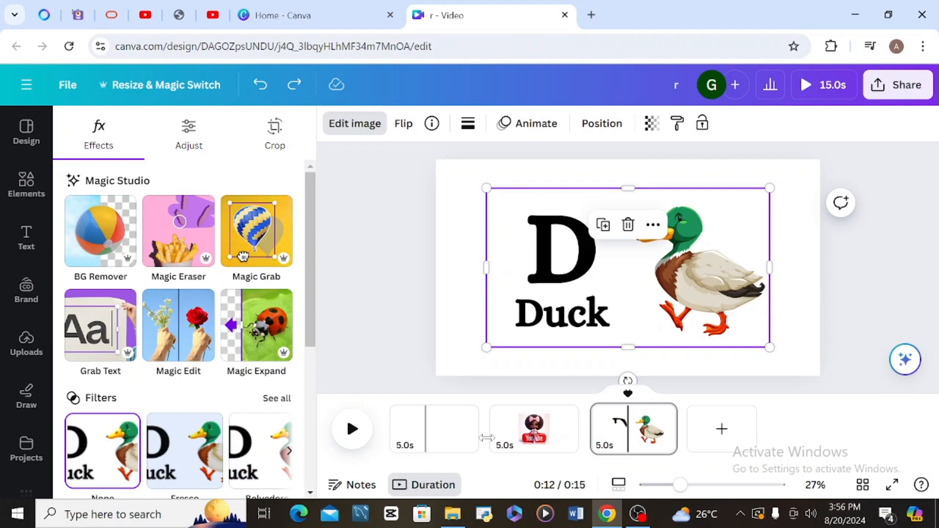
- Erase the "YouTube" lettering from the doll image on the second page using Magic Eraser with a size 24 brush
left_click(522, 428)
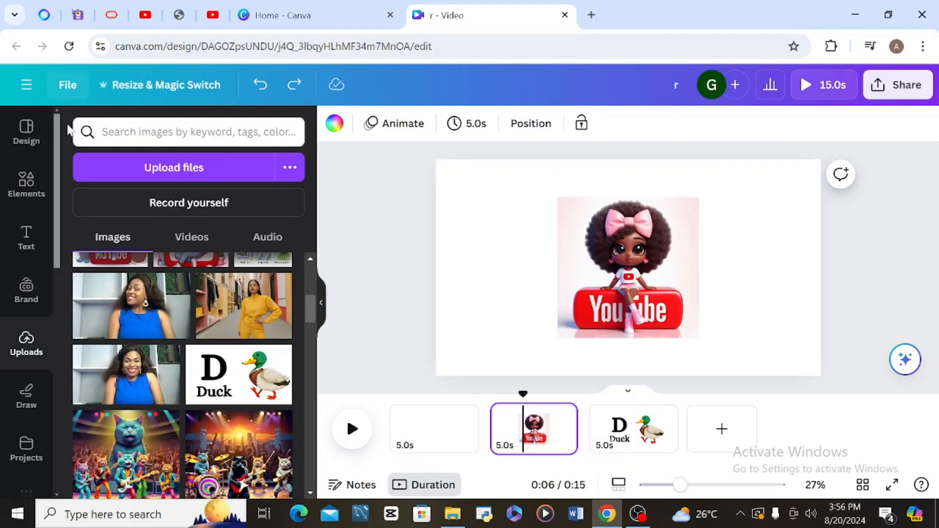
left_click_drag(311, 308, 301, 281)
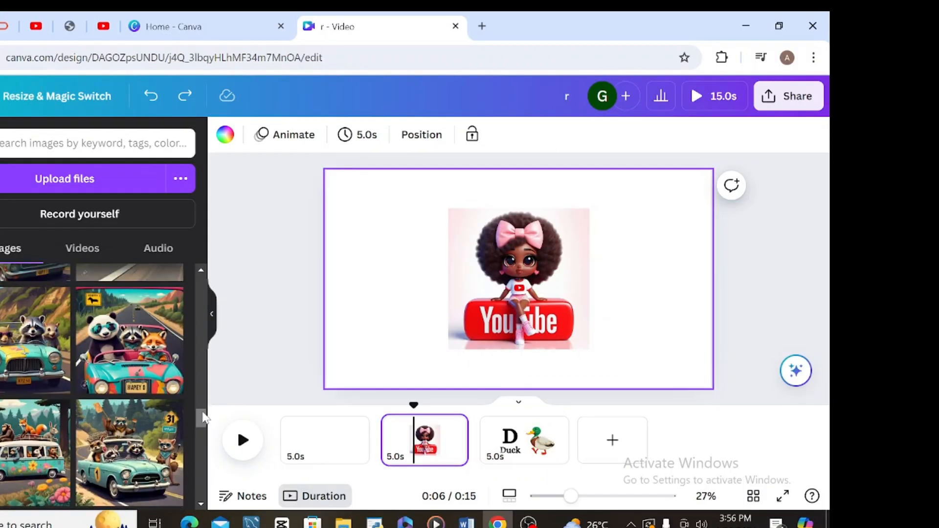
left_click_drag(202, 417, 203, 453)
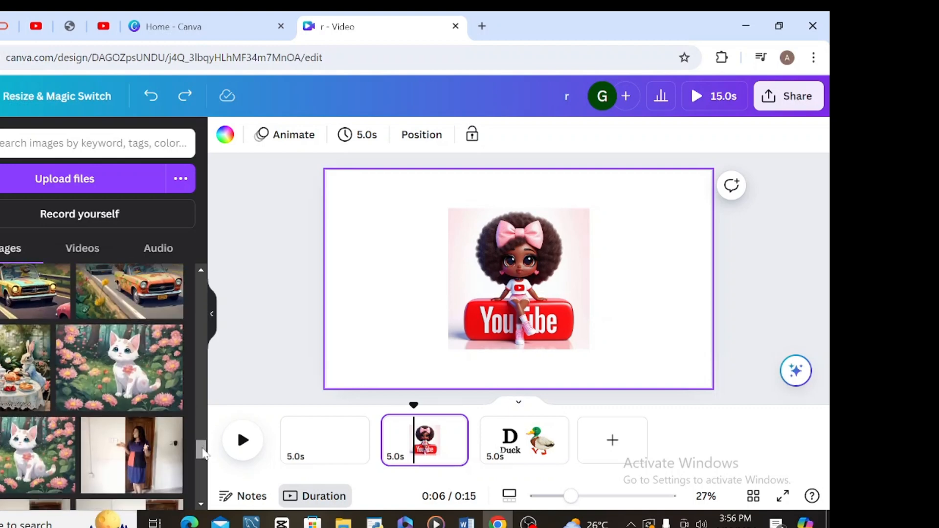
left_click(540, 322)
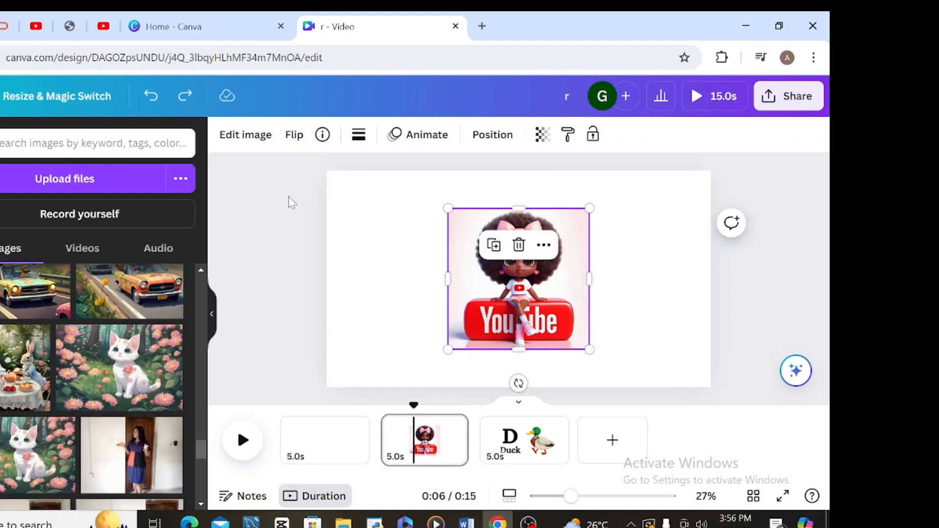
left_click(260, 134)
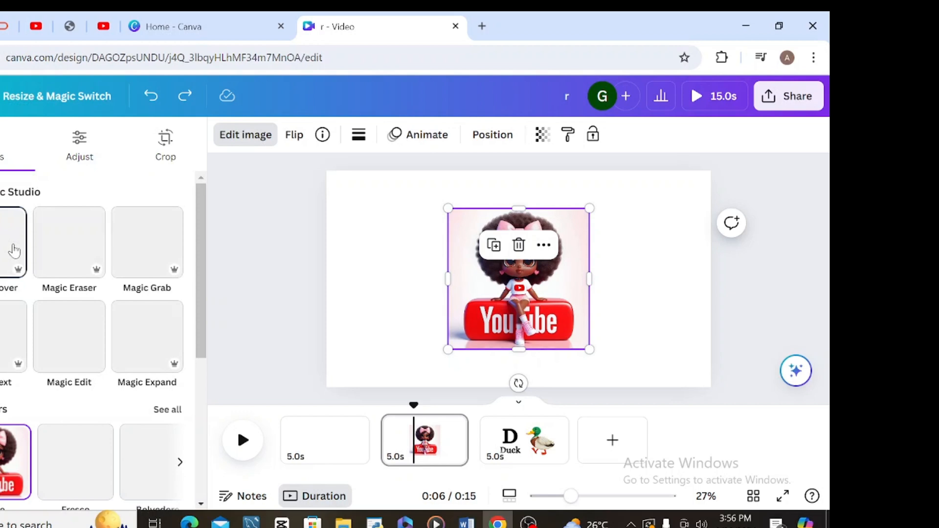
left_click(67, 252)
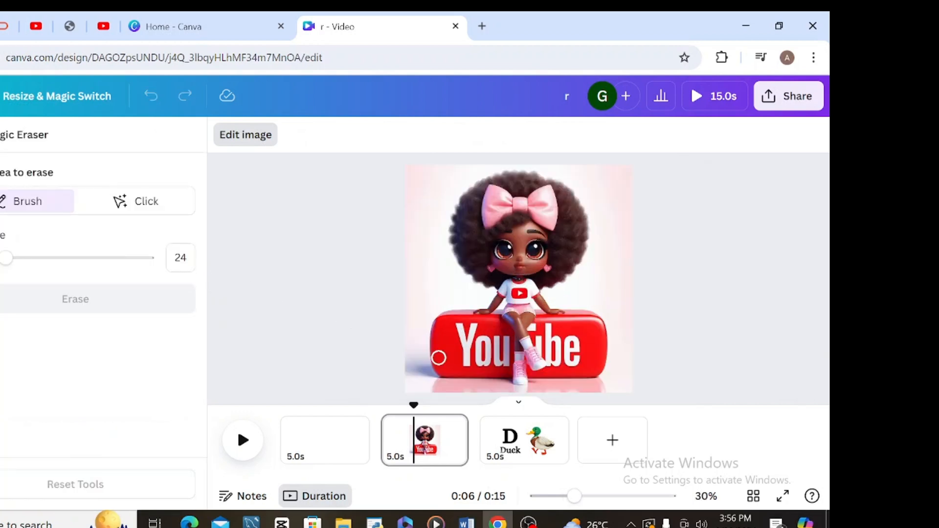
mouse_move(487, 344)
left_mouse_down()
mouse_move(473, 327)
mouse_move(451, 344)
mouse_move(461, 365)
mouse_move(467, 340)
mouse_move(472, 363)
mouse_move(505, 361)
mouse_move(504, 339)
mouse_move(480, 361)
mouse_move(493, 373)
mouse_move(500, 365)
mouse_move(474, 356)
mouse_move(461, 328)
left_mouse_up()
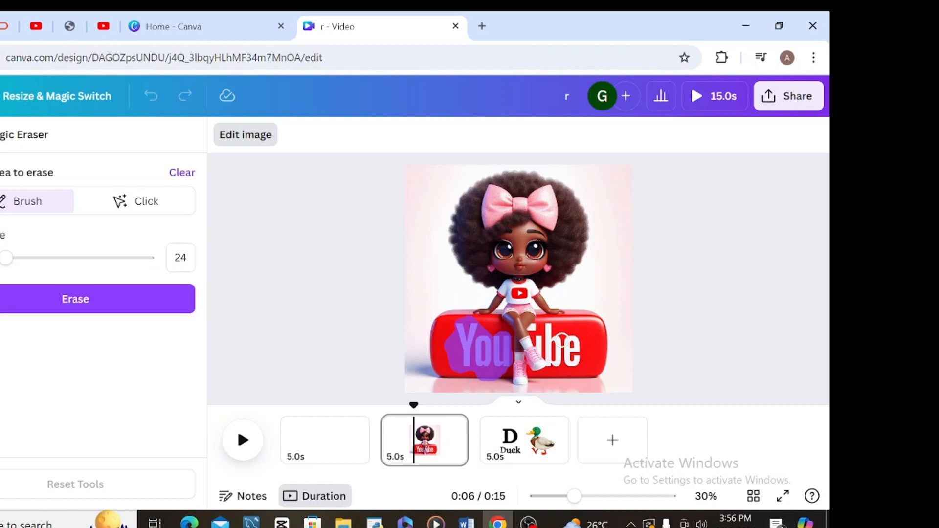
mouse_move(562, 339)
left_mouse_down()
mouse_move(570, 370)
mouse_move(569, 344)
mouse_move(558, 352)
mouse_move(550, 336)
mouse_move(528, 364)
mouse_move(559, 362)
mouse_move(543, 355)
mouse_move(533, 328)
mouse_move(534, 336)
left_mouse_up()
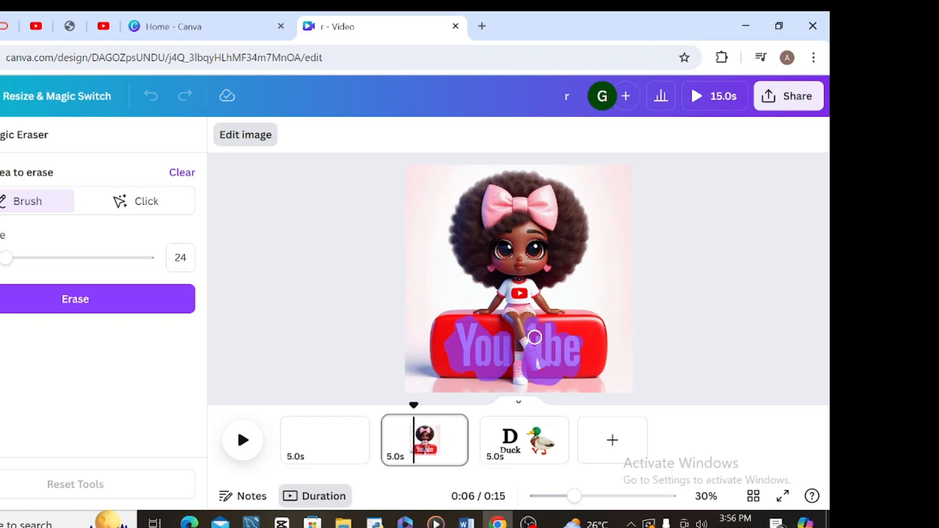
left_click(30, 303)
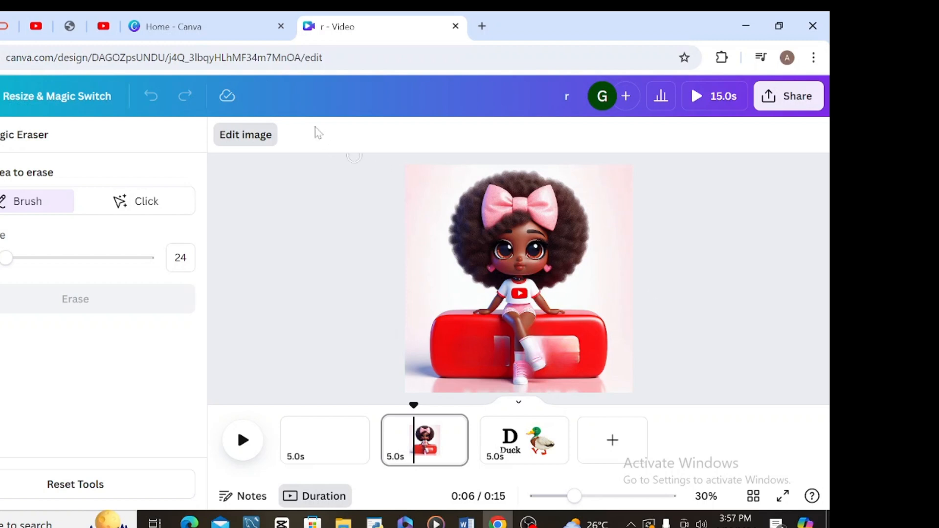
left_click(1, 135)
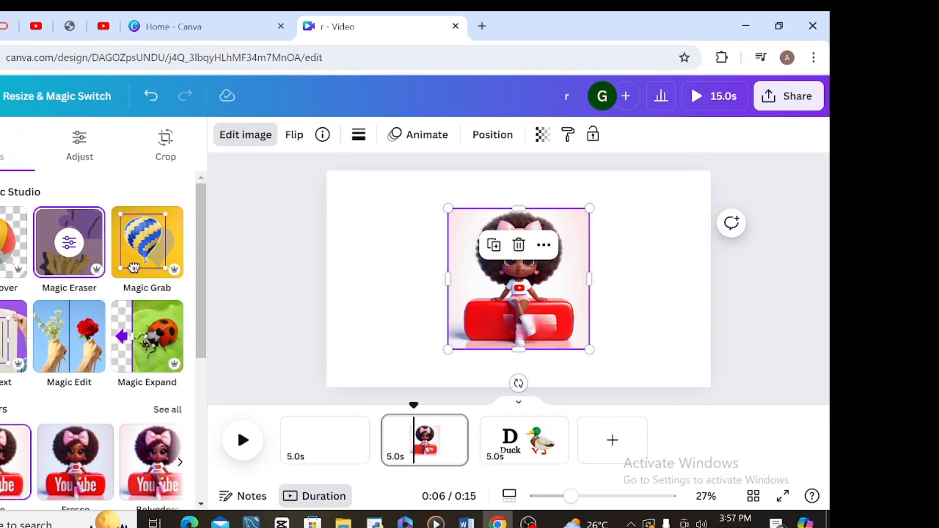
- Undo the lettering erasure on the second page and the earlier change that put the duck image on the third page
left_click(151, 96)
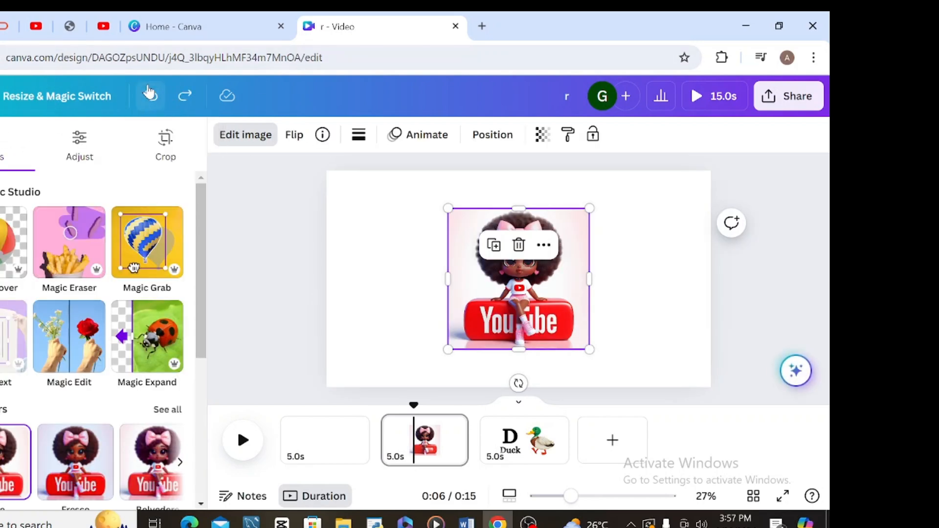
key("ctrl+y")
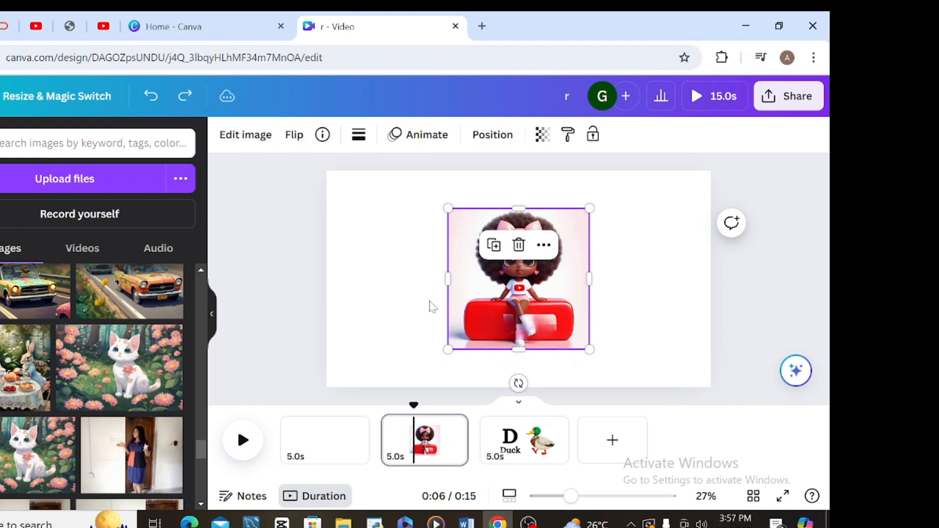
left_click(152, 95)
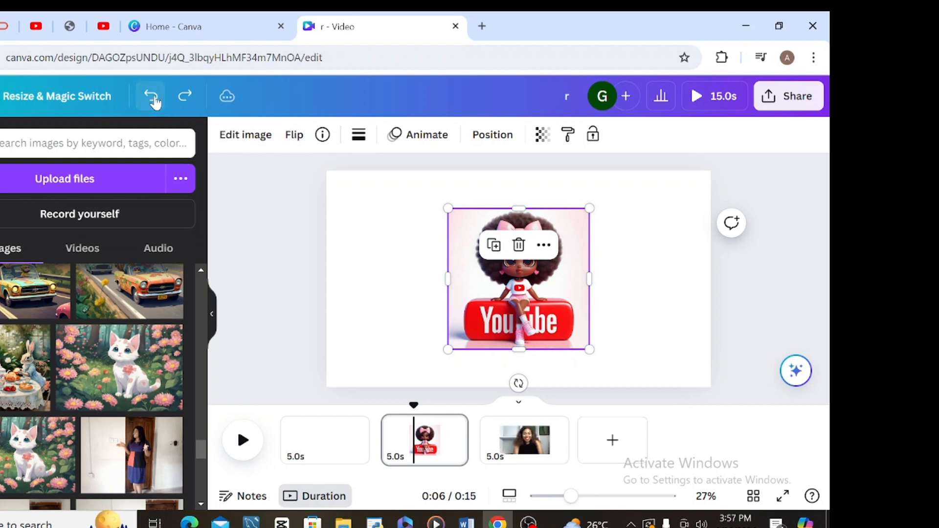
left_click(344, 277)
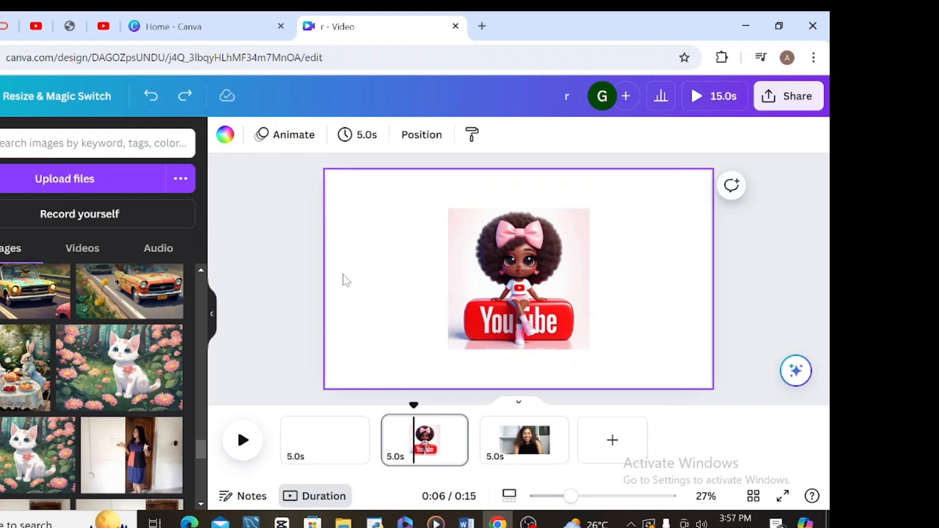
- Open the image editing effects for the doll image on the second page and look over the available tools
left_click(484, 294)
right_click(483, 295)
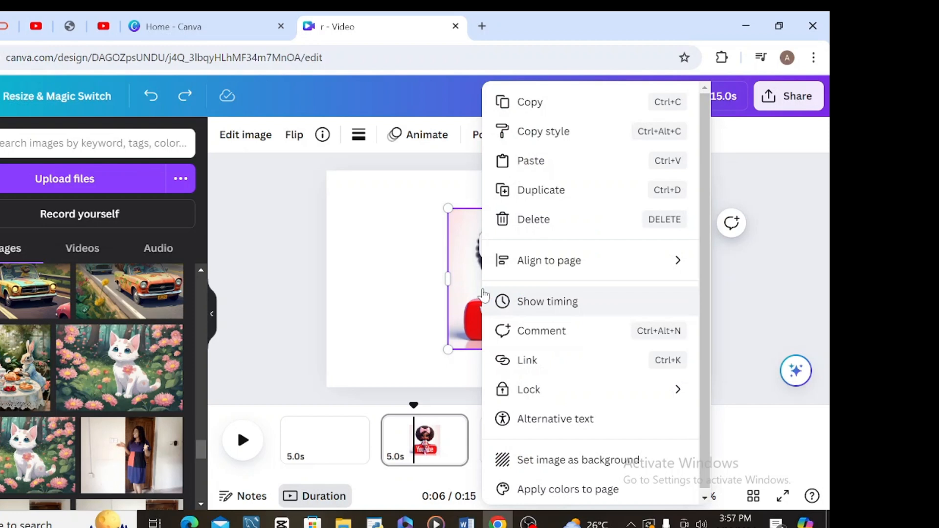
left_click(373, 254)
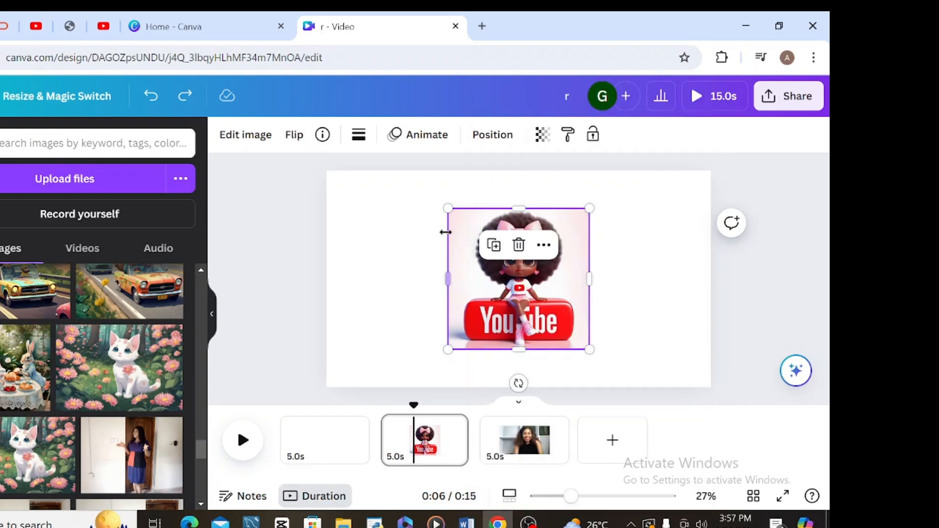
left_click(244, 141)
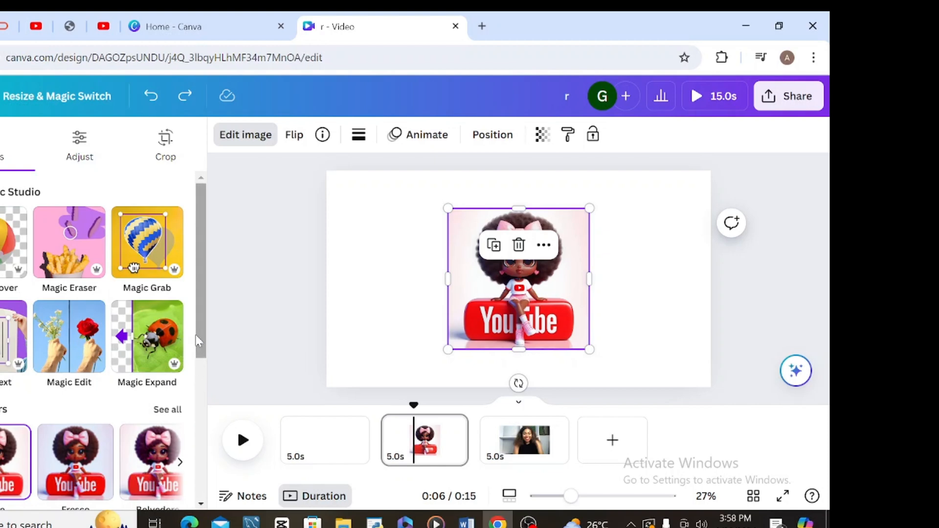
left_click_drag(200, 353, 210, 321)
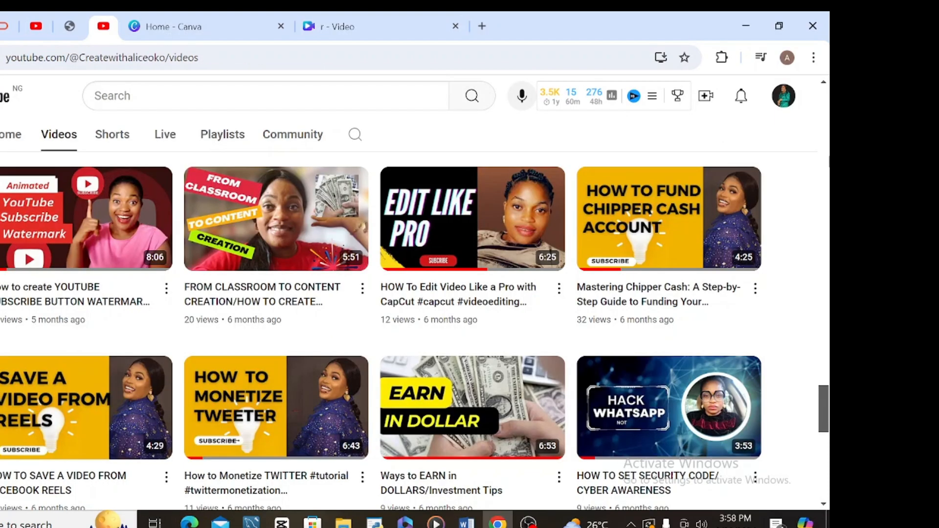
right_click(828, 158)
left_click(705, 129)
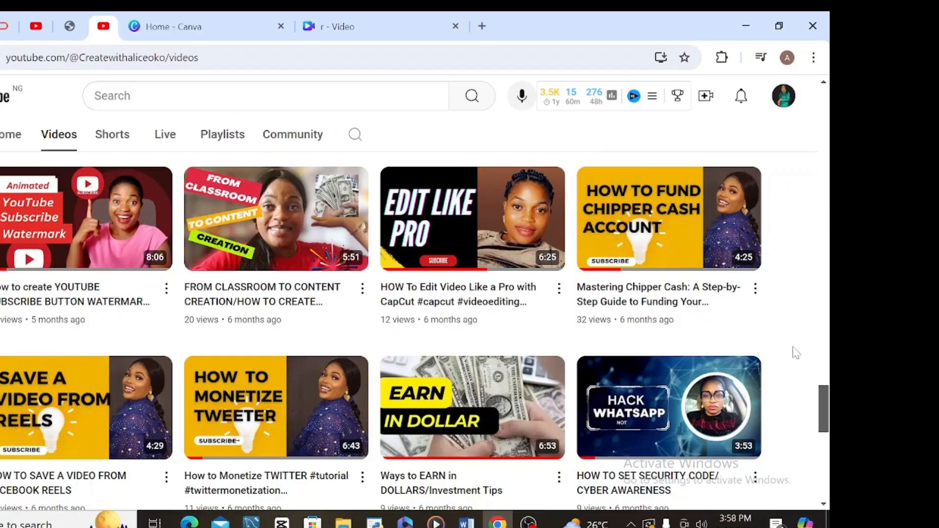